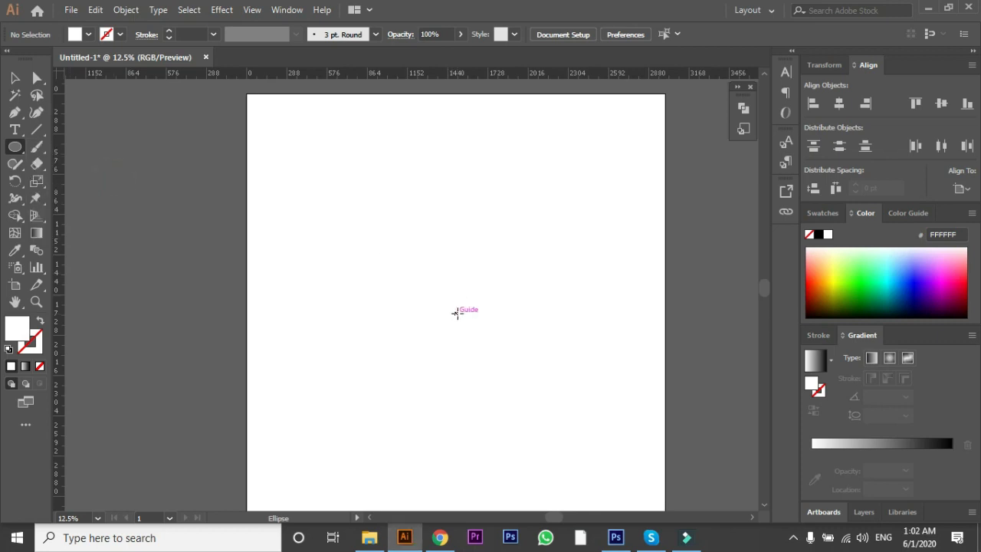
# Step: Draw a circle centred on the artboard, about 250 px across on screen, and fill it with black
pyautogui.moveTo(456, 309); pyautogui.dragTo(510, 427)
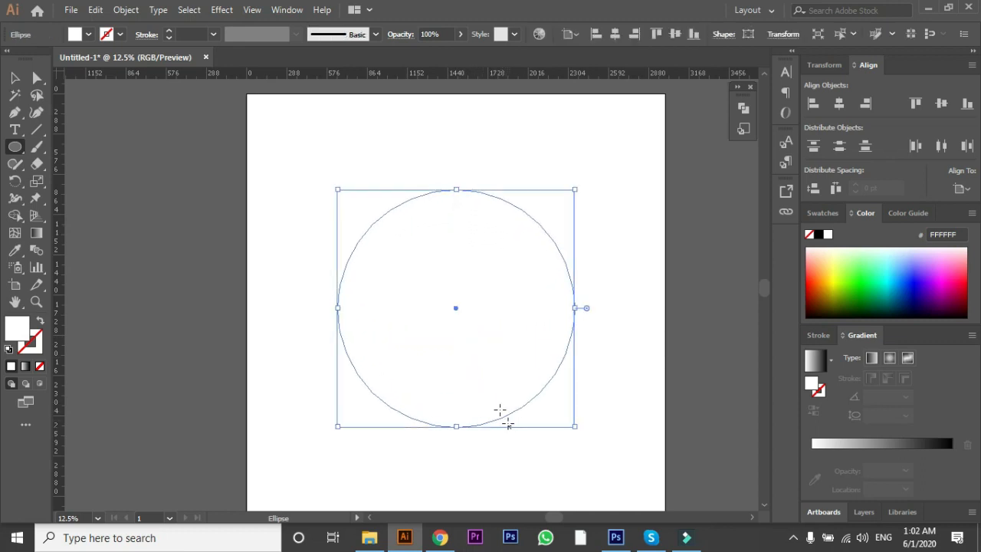
pyautogui.click(14, 78)
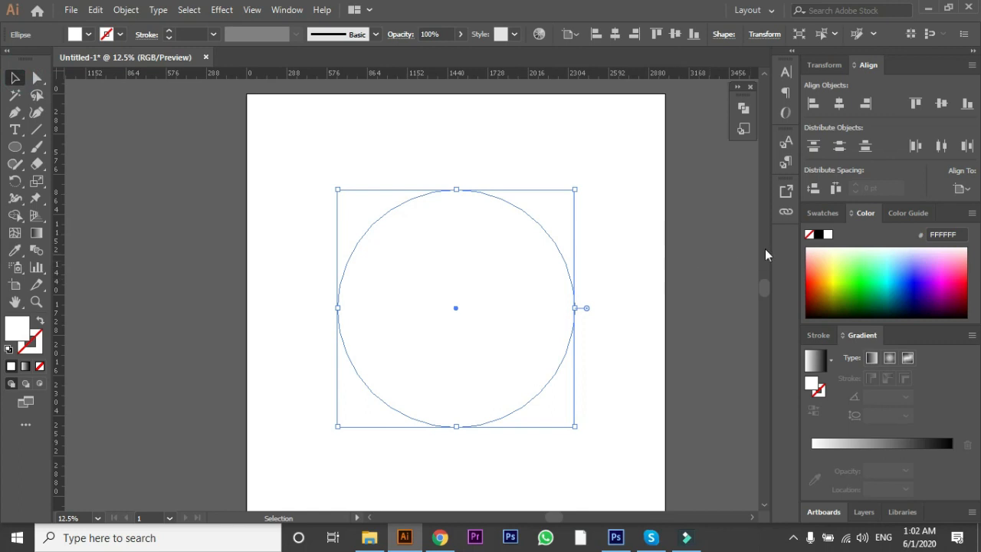
pyautogui.click(817, 214)
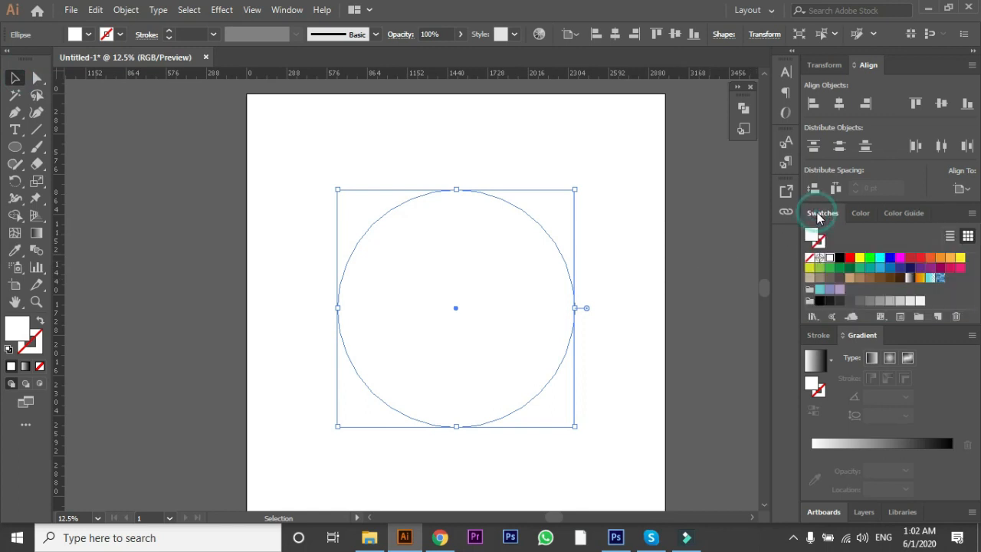
pyautogui.click(849, 260)
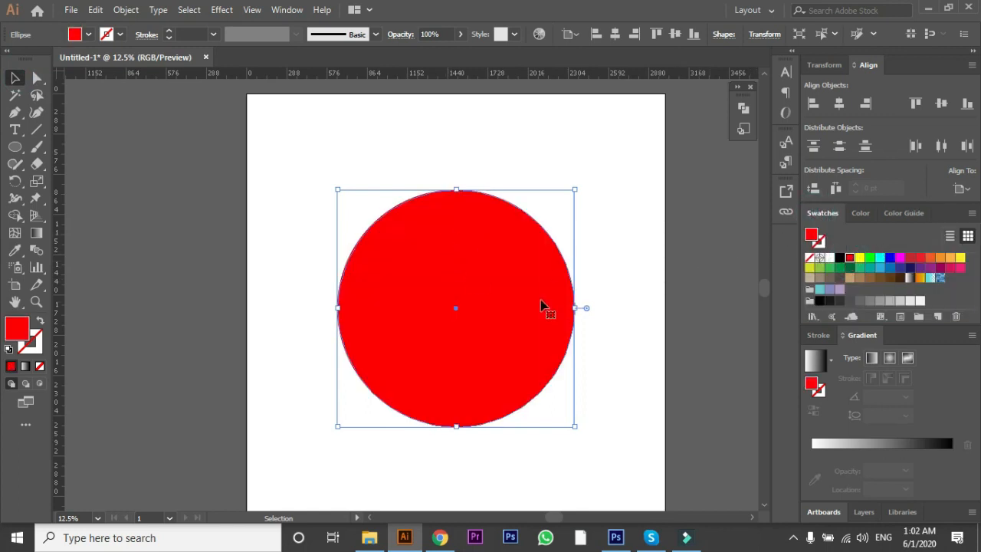
pyautogui.click(839, 258)
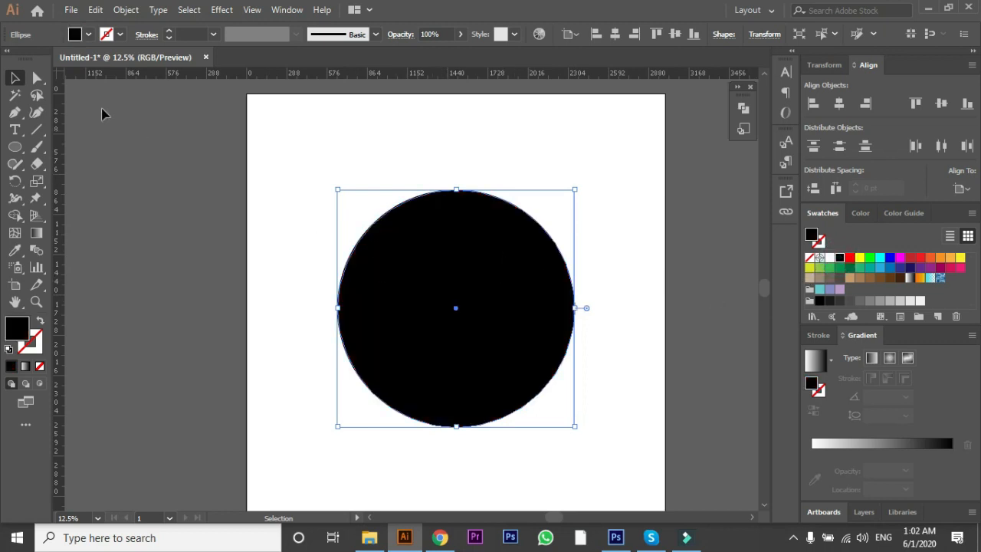
# Step: Duplicate the black circle in place and scale the copy down slightly about its centre
pyautogui.click(95, 10)
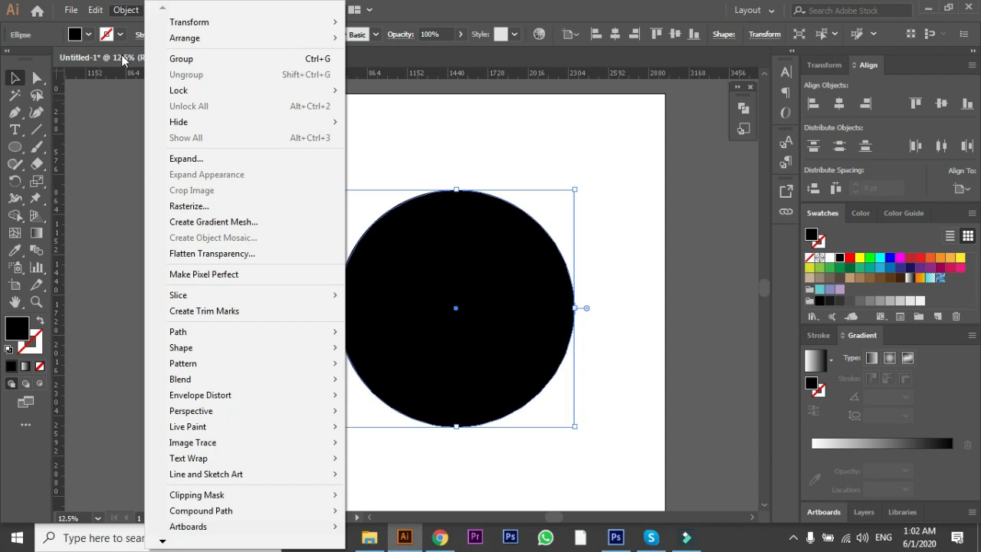
pyautogui.click(118, 79)
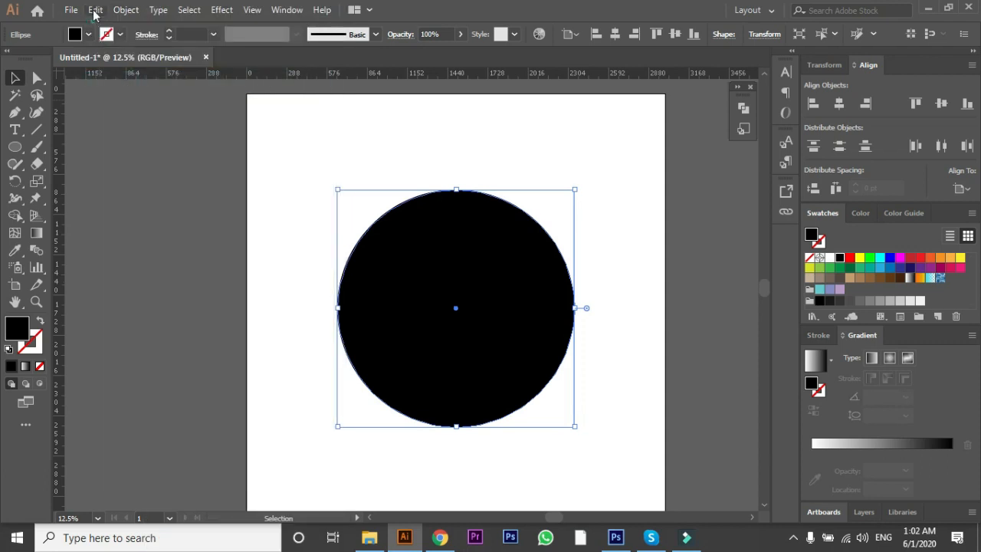
pyautogui.click(95, 9)
pyautogui.click(134, 112)
pyautogui.moveTo(576, 188); pyautogui.dragTo(553, 204)
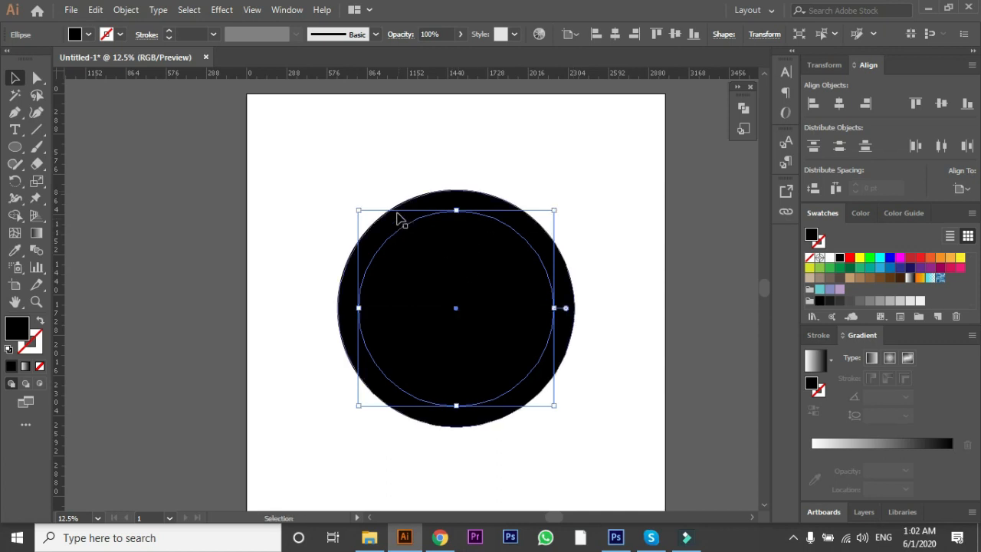
# Step: Select both circles and subtract the smaller front circle from the larger one with Minus Front to form a ring
pyautogui.moveTo(341, 189); pyautogui.dragTo(494, 293)
pyautogui.click(742, 109)
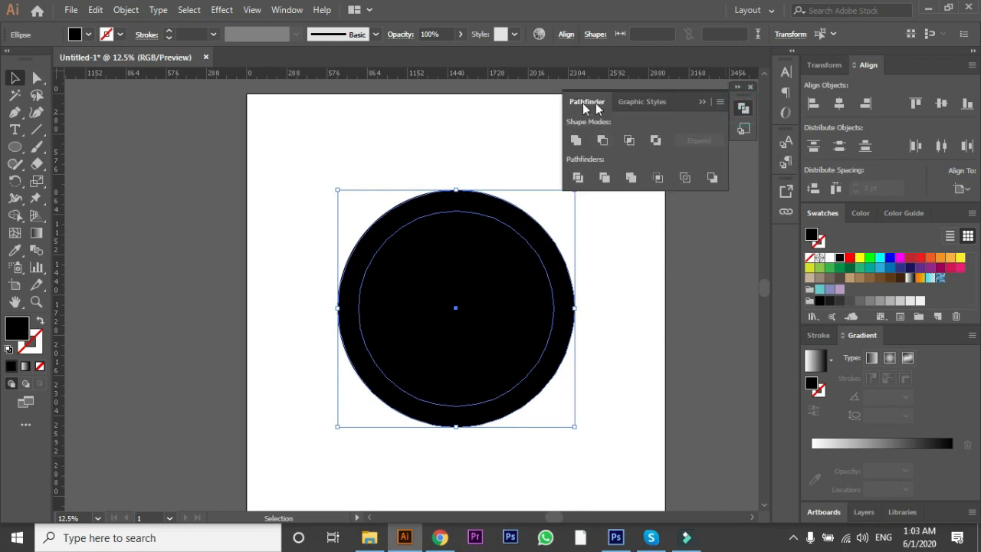
pyautogui.click(289, 10)
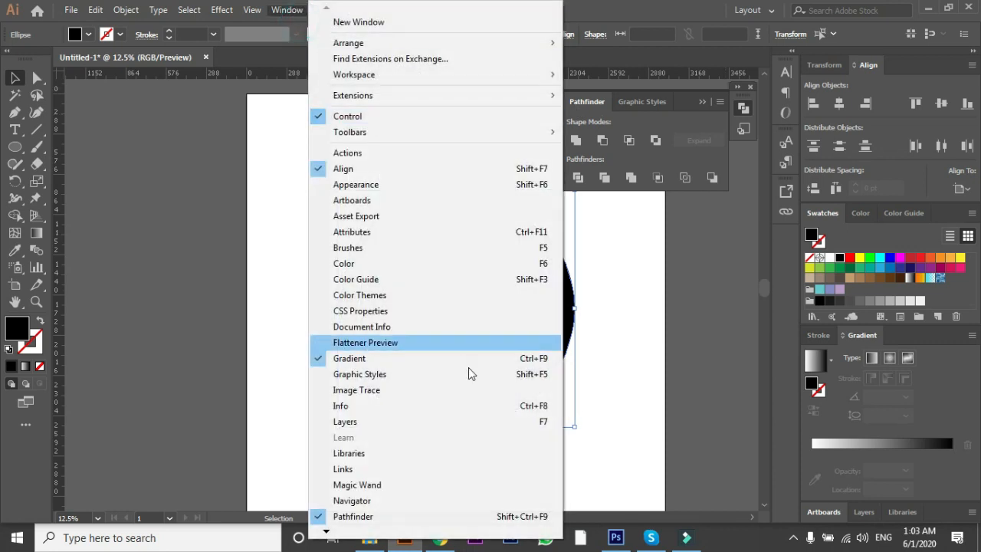
pyautogui.click(617, 441)
pyautogui.click(616, 441)
pyautogui.moveTo(338, 176); pyautogui.dragTo(550, 388)
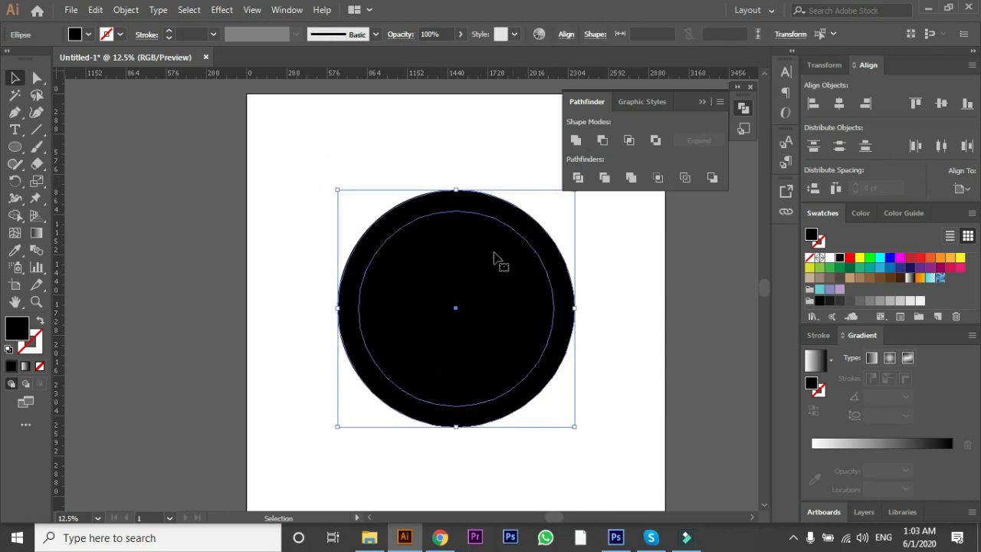
pyautogui.click(604, 141)
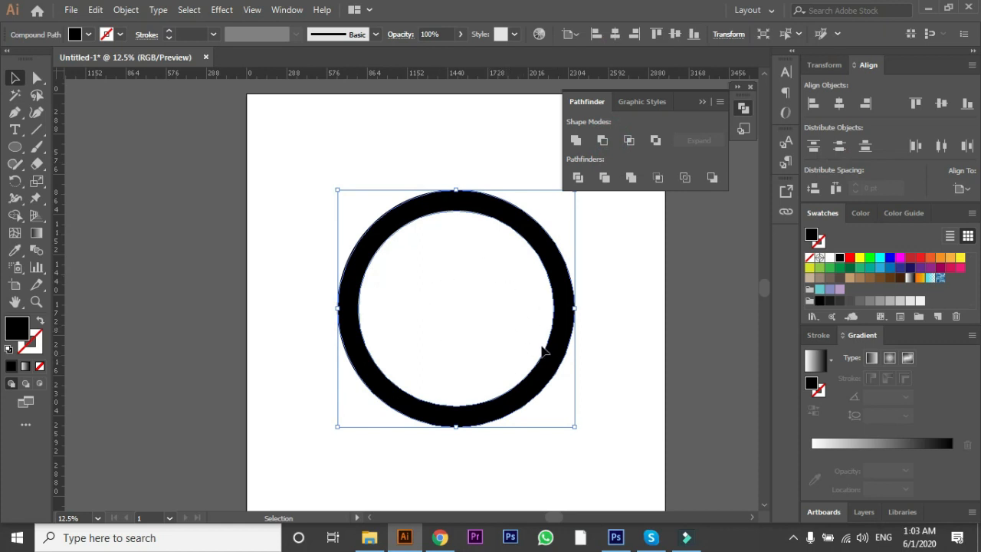
pyautogui.click(639, 323)
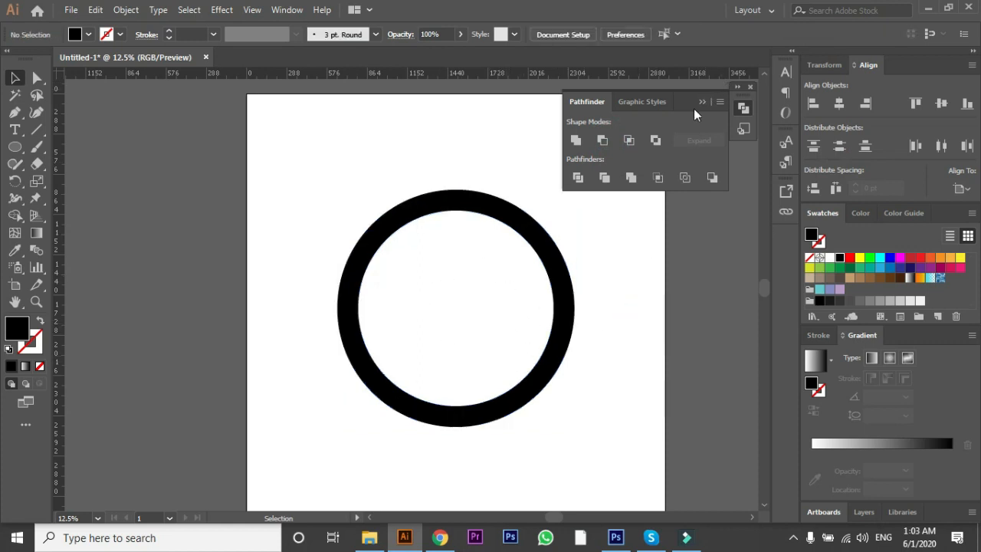
pyautogui.click(697, 104)
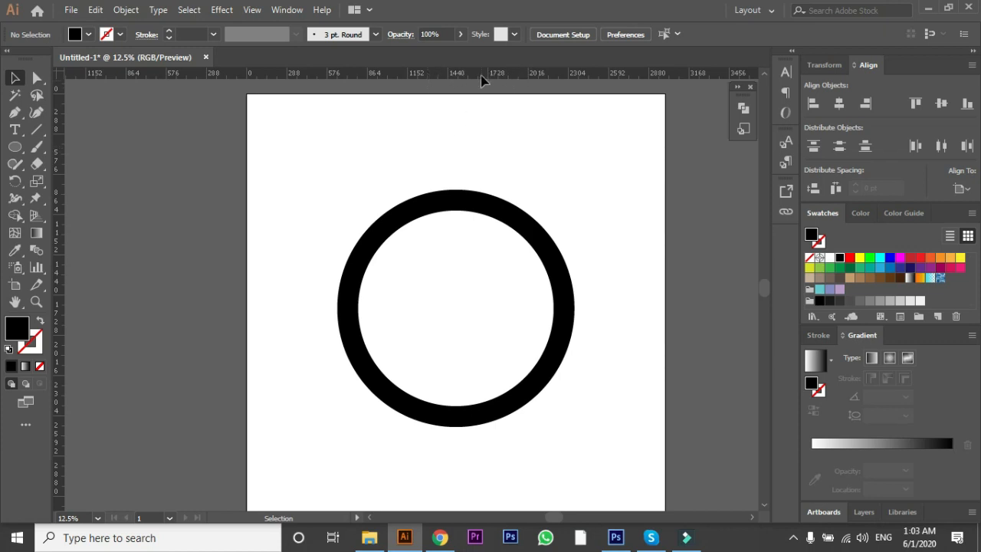
# Step: Add a horizontal ruler guide through the ring's centre and show the document's guides
pyautogui.click(462, 209)
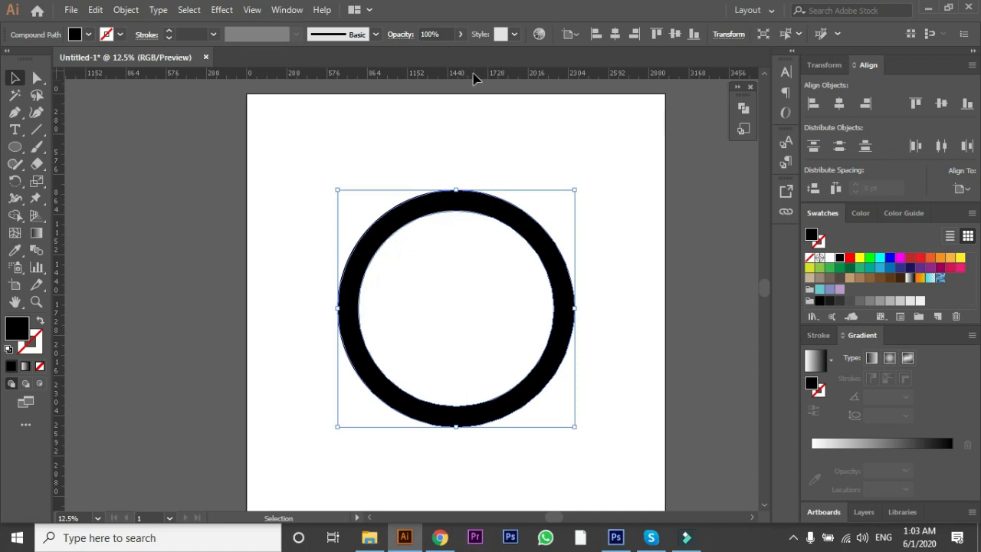
pyautogui.moveTo(471, 72); pyautogui.dragTo(456, 307)
pyautogui.rightClick(455, 307)
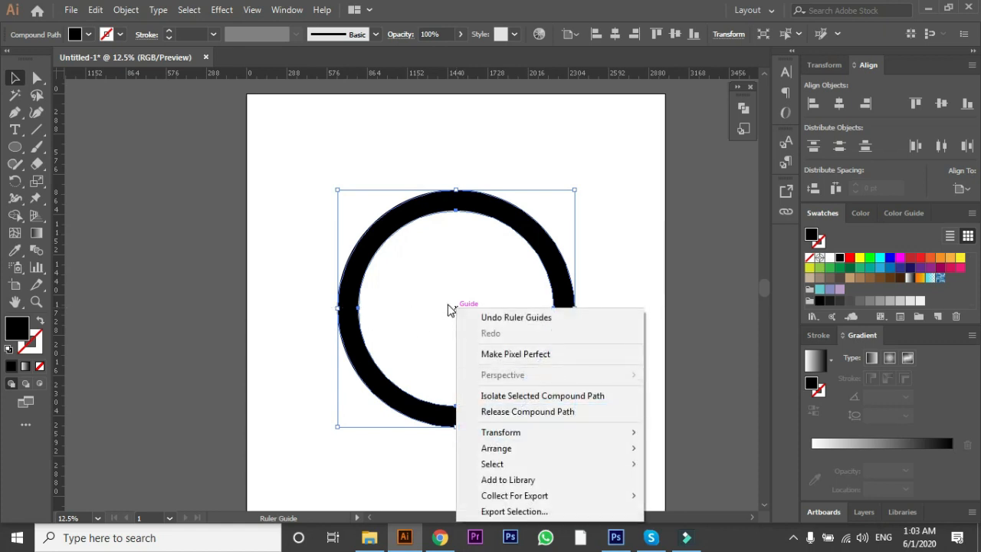
pyautogui.click(452, 306)
pyautogui.rightClick(454, 307)
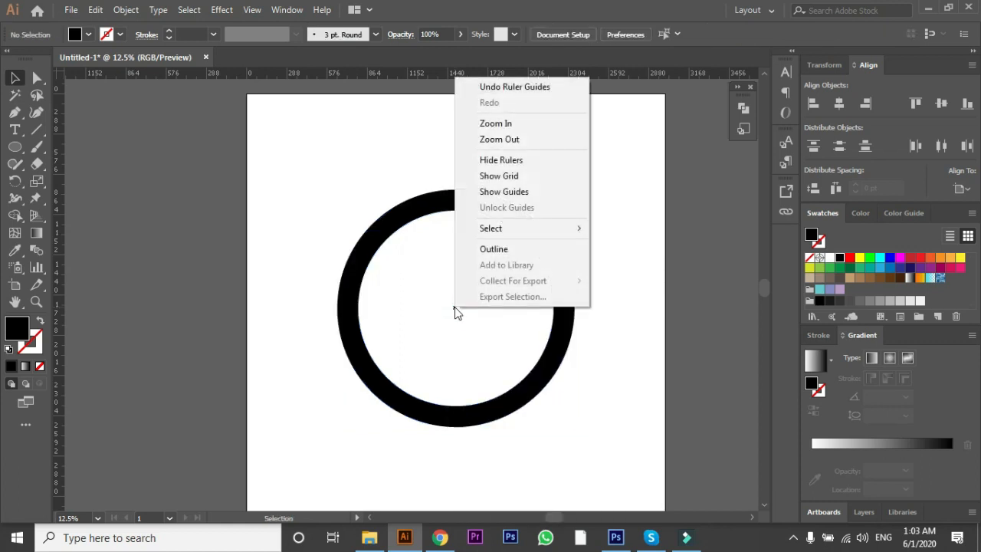
pyautogui.click(500, 194)
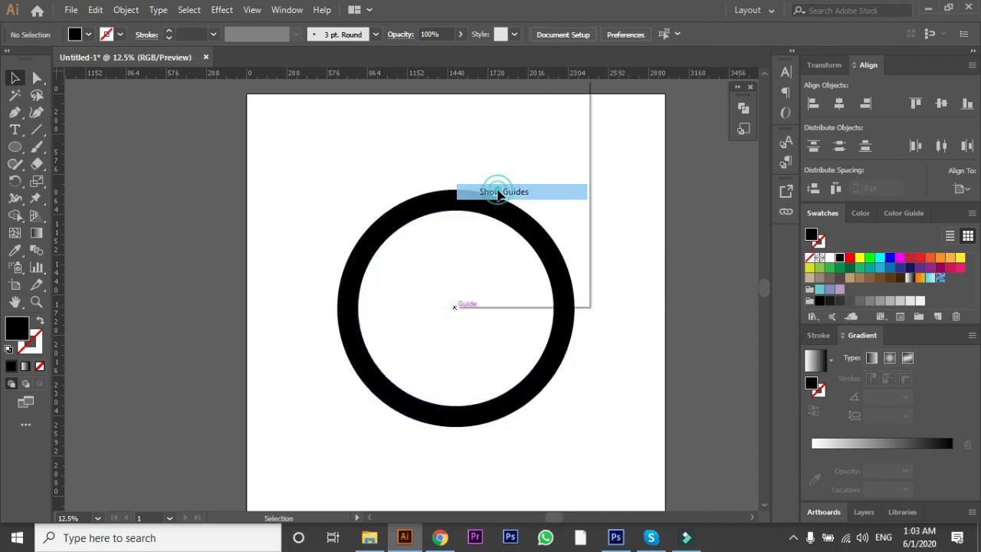
# Step: Delete the extra horizontal guide along the ring's upper edge, keeping the two centre guides
pyautogui.moveTo(506, 298); pyautogui.dragTo(522, 212)
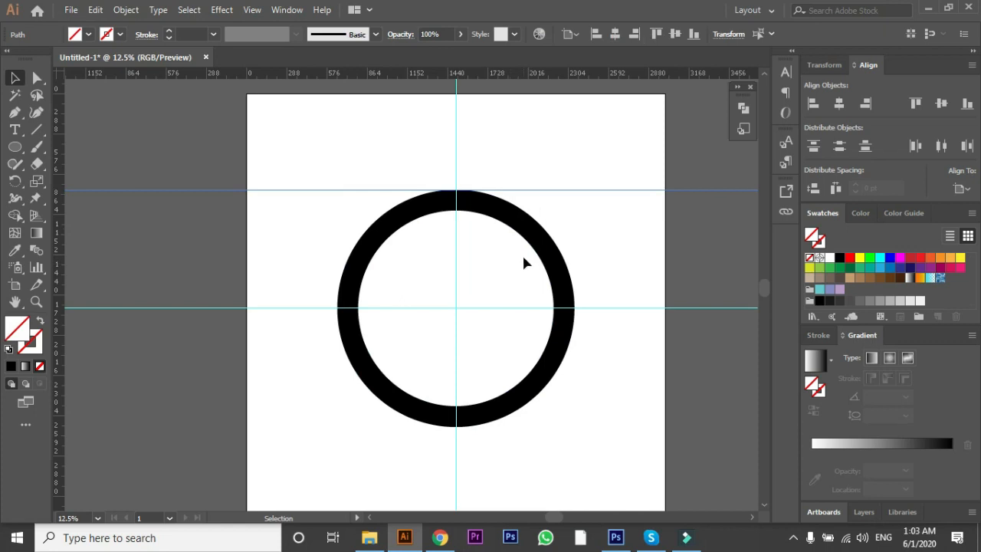
pyautogui.click(460, 310)
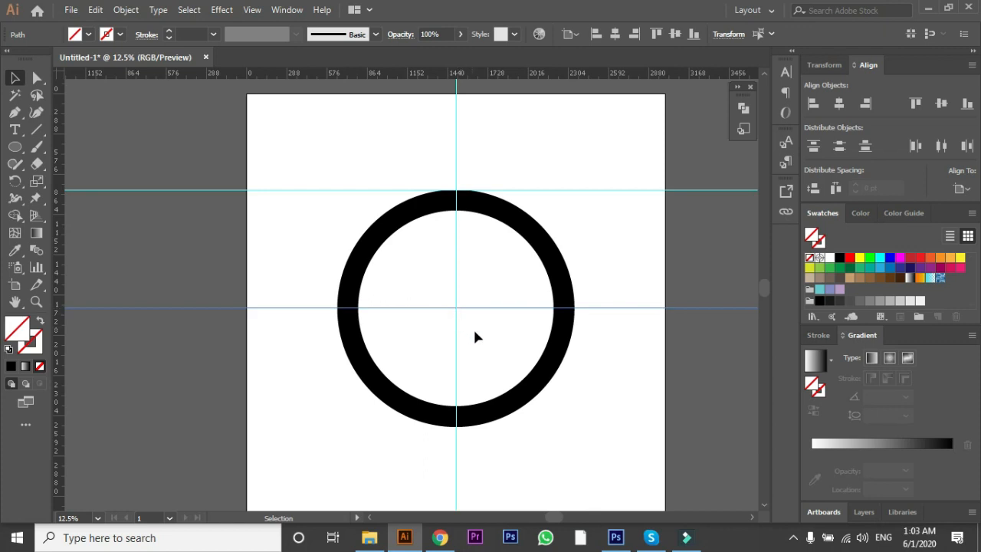
pyautogui.click(531, 387)
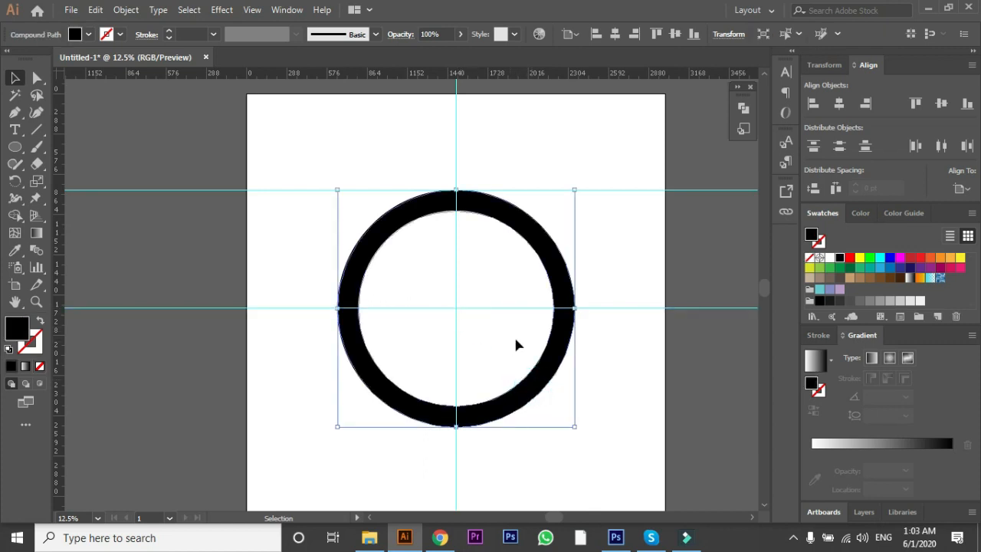
pyautogui.click(298, 383)
pyautogui.click(327, 192)
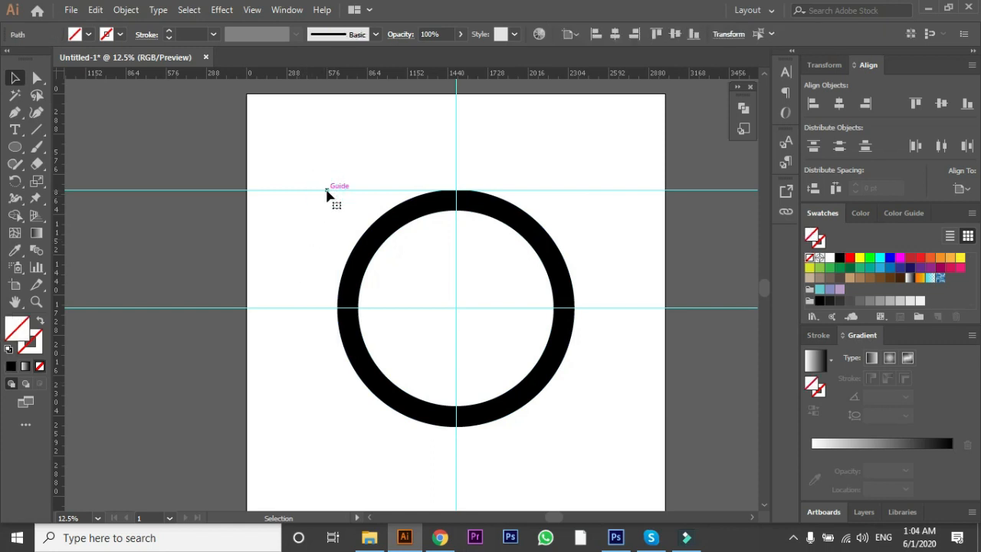
pyautogui.press('Delete')
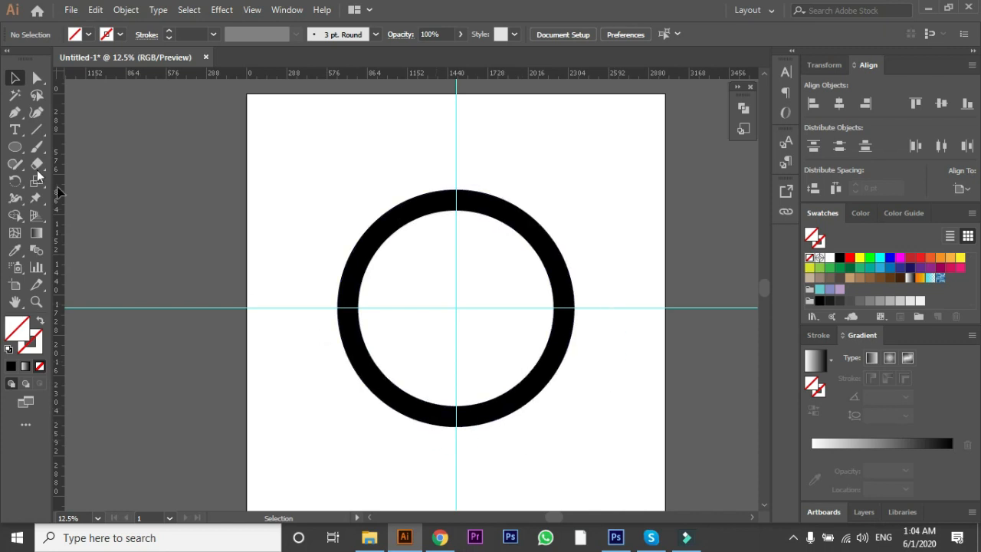
# Step: Draw a rectangle about 829 by 123 pt on the horizontal guide, from the ring's centre to its right outer edge
pyautogui.click(13, 151)
pyautogui.moveTo(12, 156); pyautogui.dragTo(96, 147)
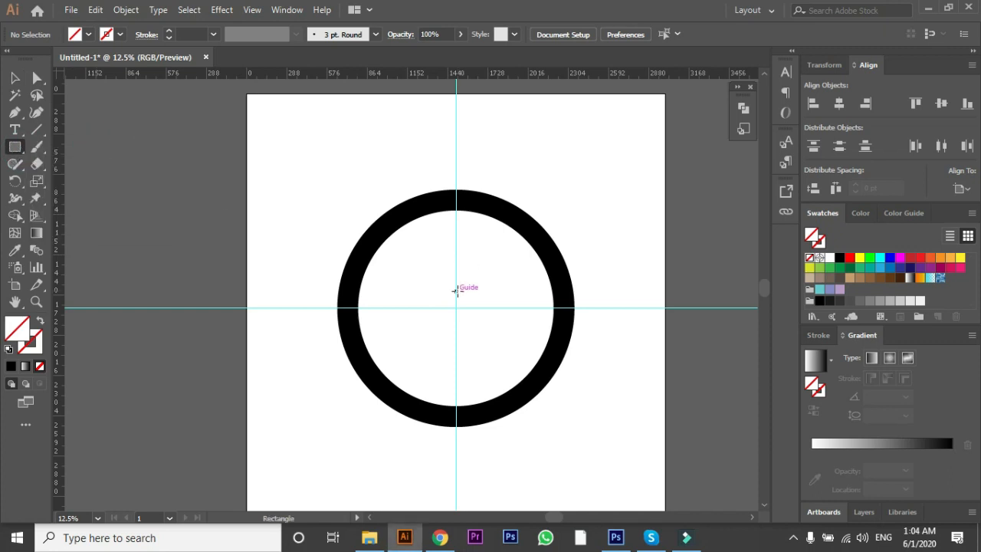
pyautogui.moveTo(457, 290)
pyautogui.mouseDown()
pyautogui.moveTo(471, 306)
pyautogui.moveTo(571, 309)
pyautogui.mouseUp()
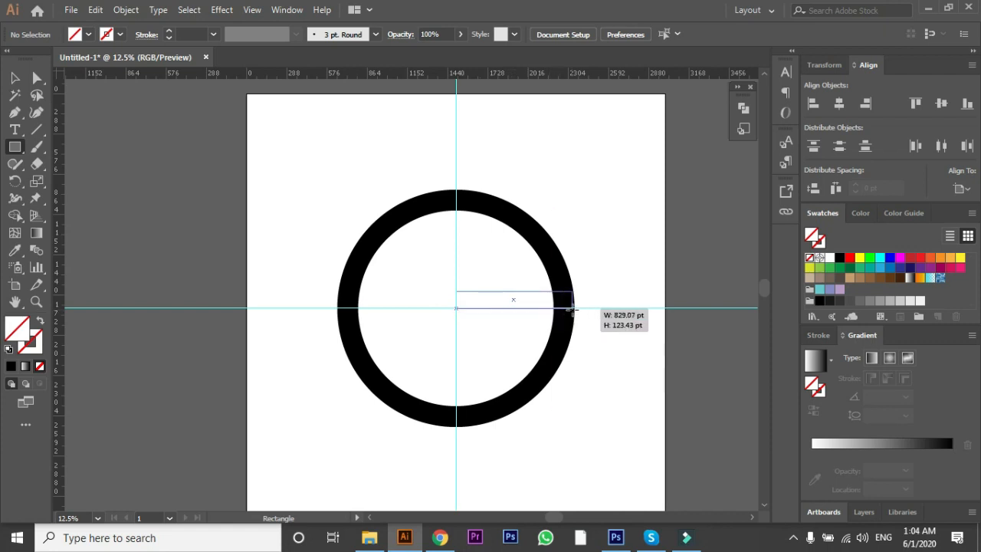
pyautogui.moveTo(571, 309); pyautogui.dragTo(572, 308)
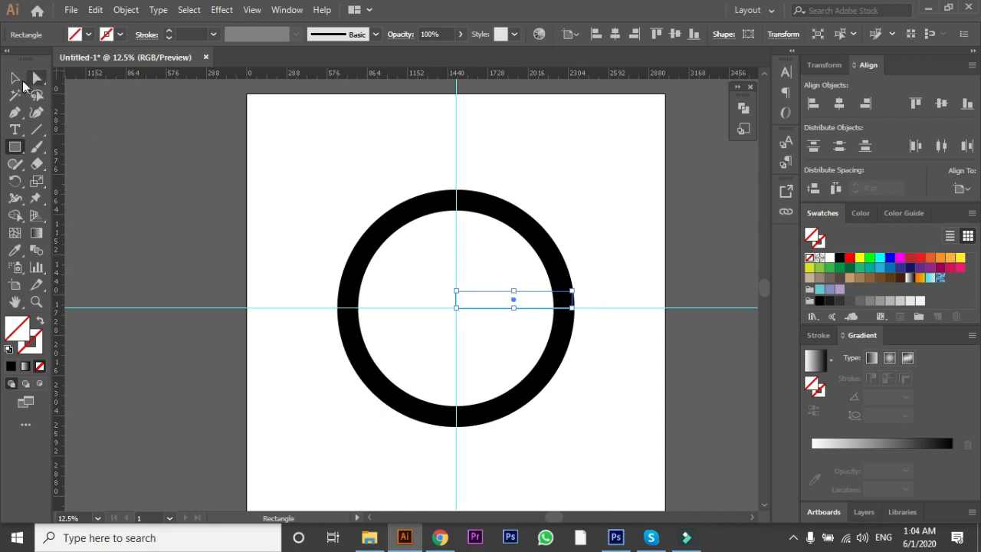
# Step: Give the rectangle a black fill with no stroke and raise its top edge slightly to thicken the bar
pyautogui.click(14, 78)
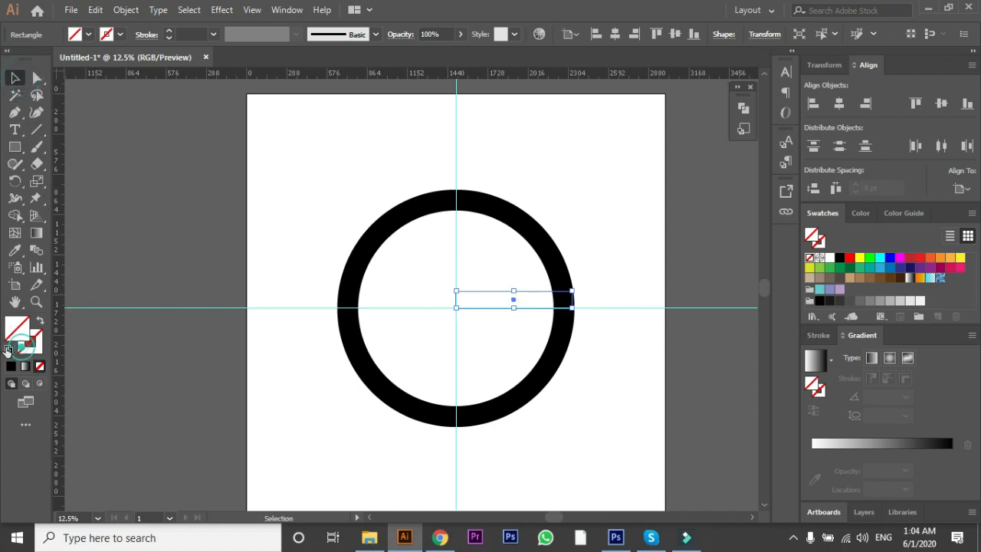
pyautogui.click(9, 349)
pyautogui.click(40, 366)
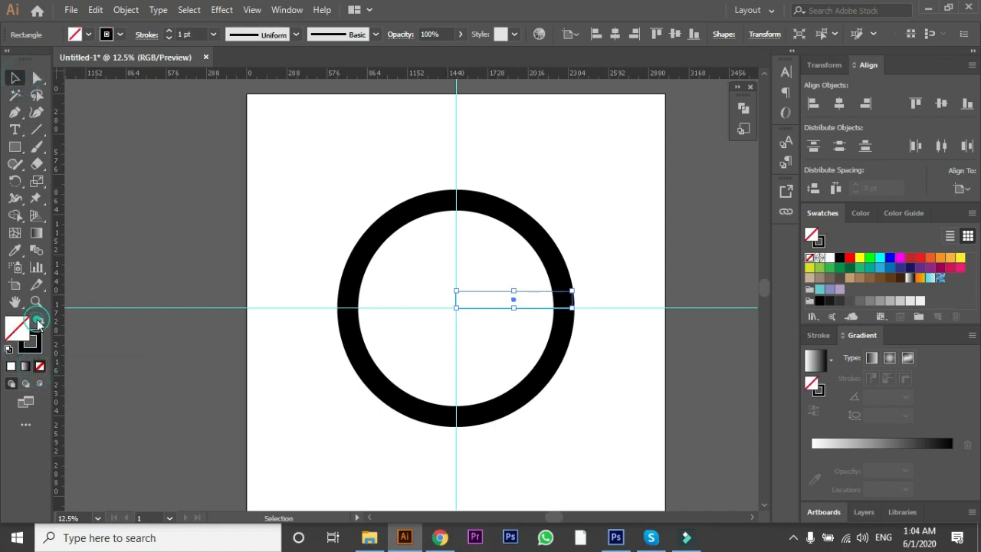
pyautogui.click(39, 323)
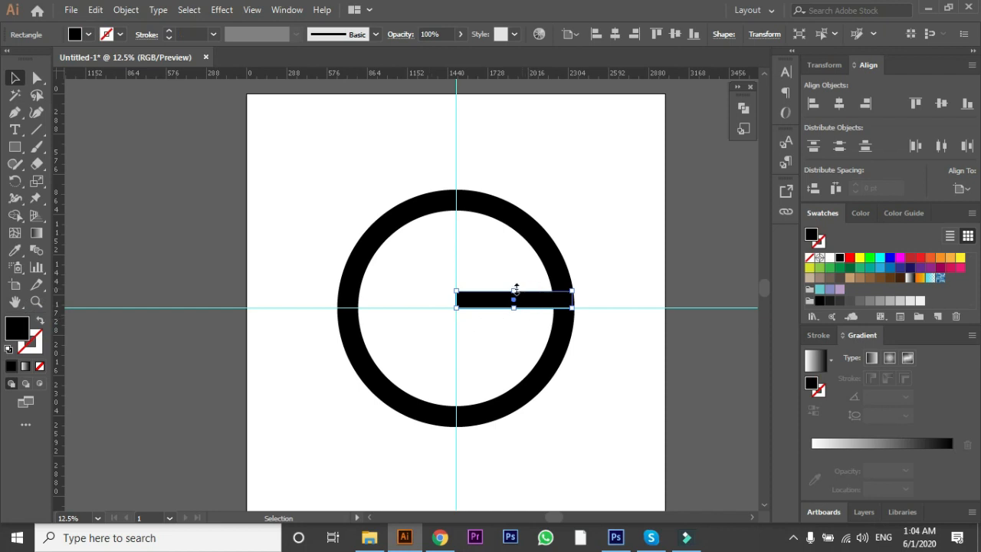
pyautogui.moveTo(515, 291); pyautogui.dragTo(515, 287)
pyautogui.click(409, 292)
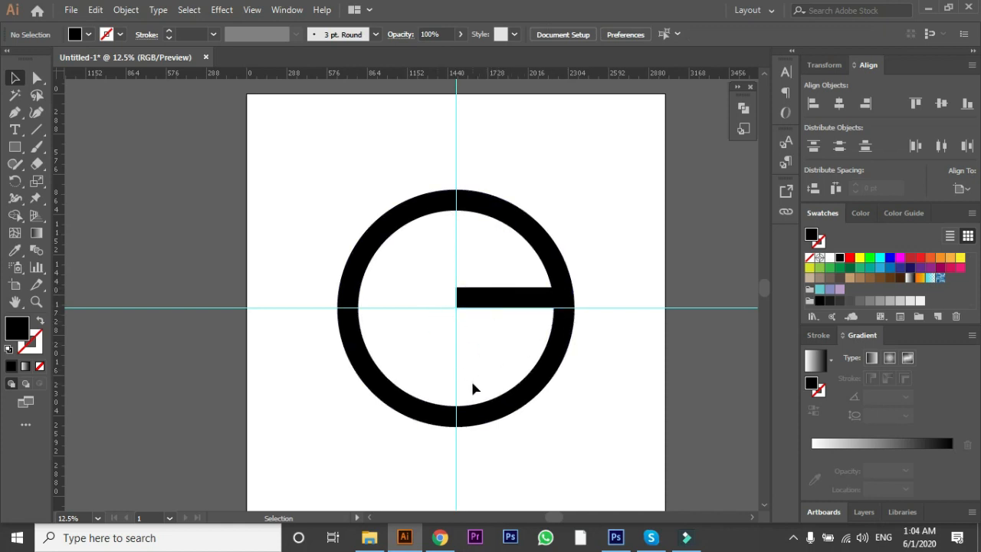
# Step: Draw a second black rectangle directly above the bar, from the vertical guide to just beyond the ring's right outer edge
pyautogui.click(38, 127)
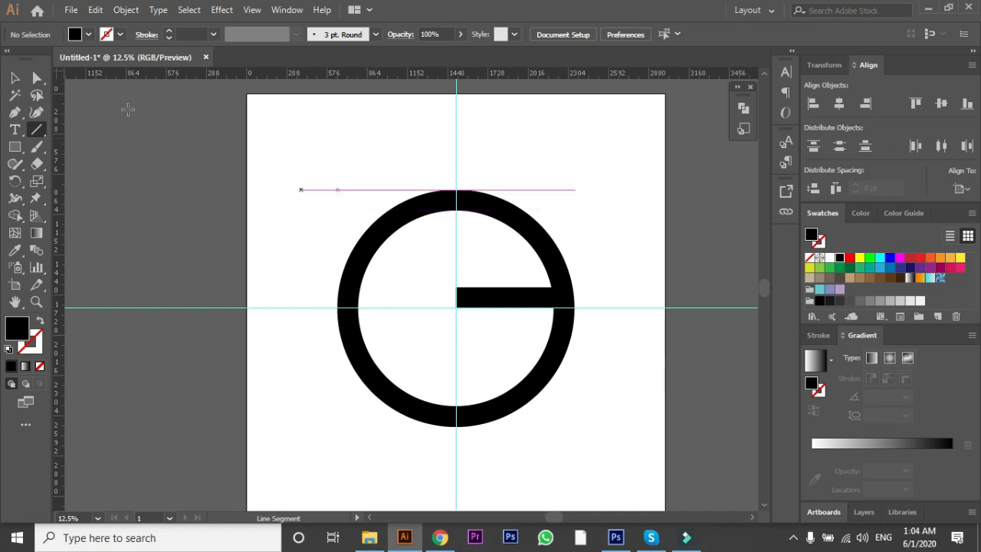
pyautogui.click(15, 77)
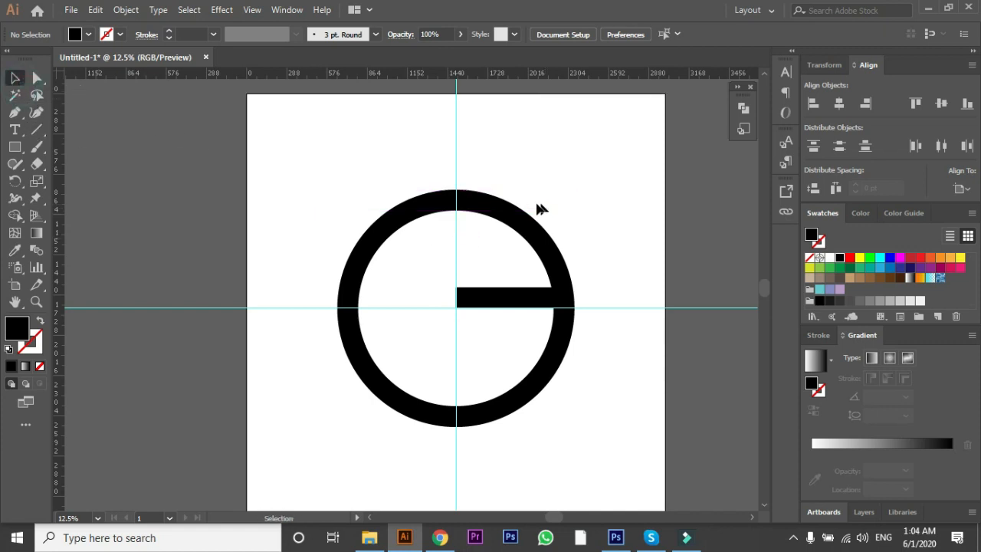
pyautogui.click(15, 146)
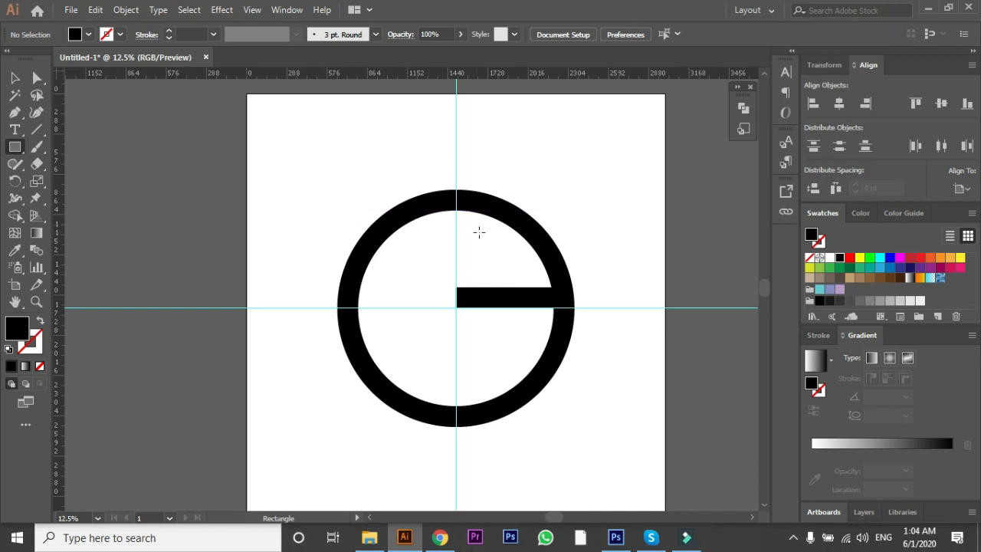
pyautogui.moveTo(455, 257); pyautogui.dragTo(585, 288)
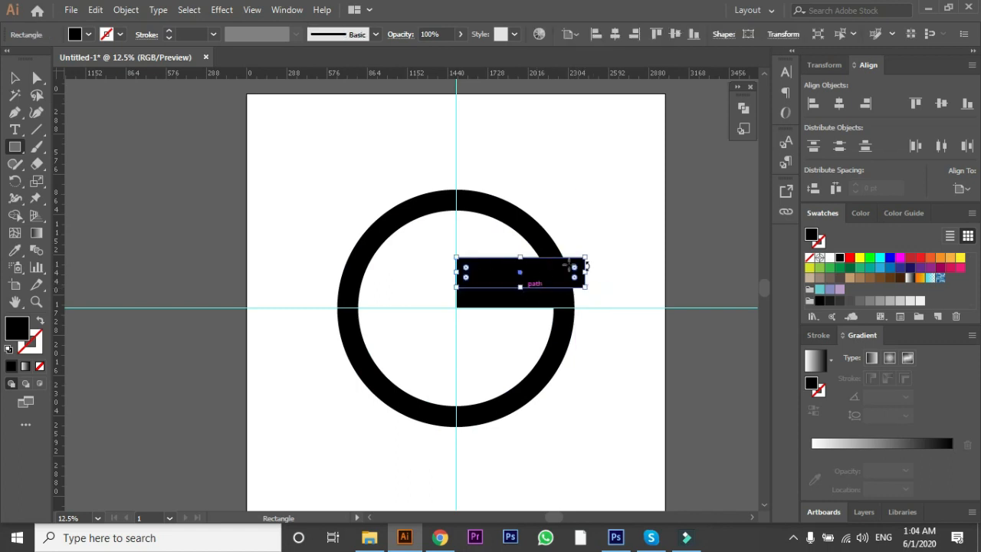
pyautogui.click(14, 78)
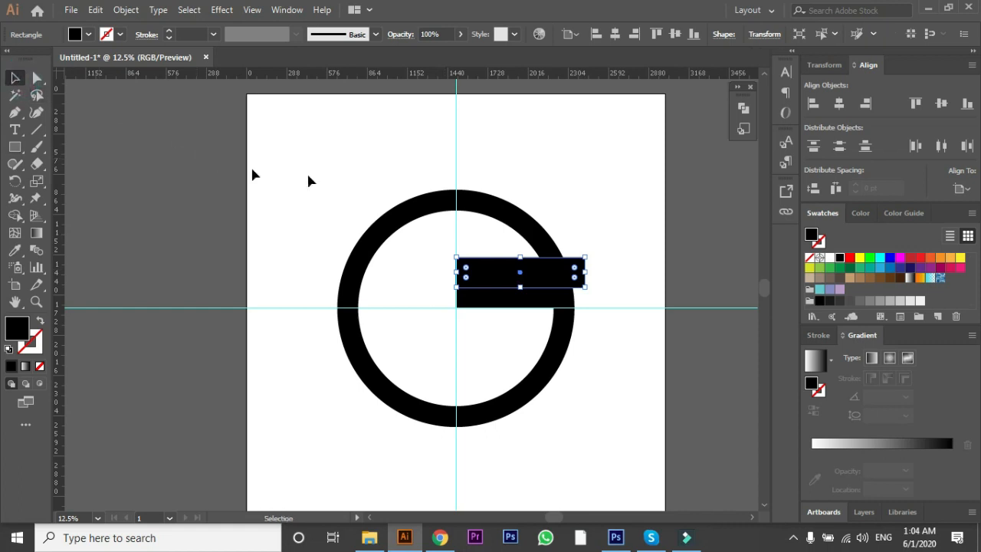
# Step: Subtract the upper black rectangle from the ring with Minus Front, opening a gap above the horizontal bar
pyautogui.keyDown('shift'); pyautogui.click(378, 239); pyautogui.keyUp('shift')
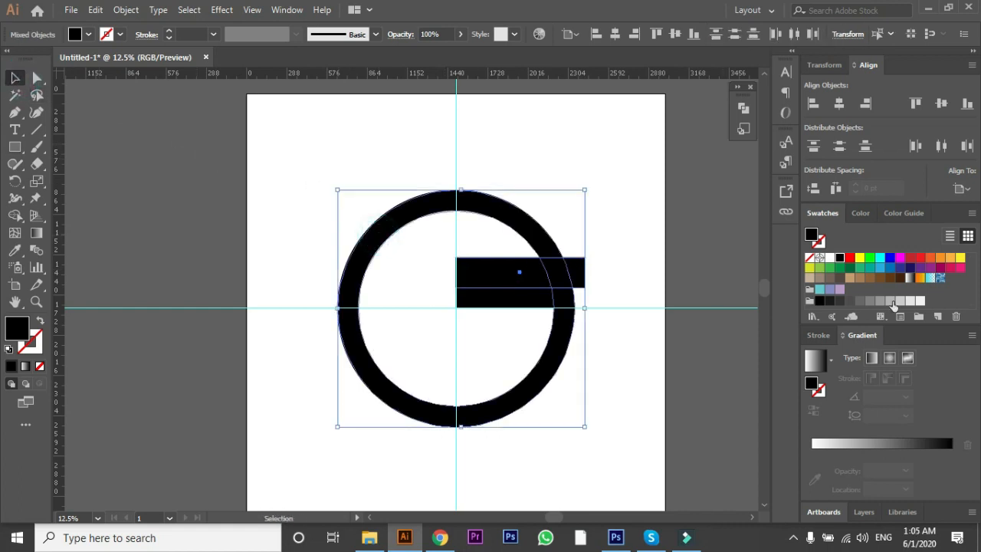
pyautogui.click(744, 109)
pyautogui.click(602, 139)
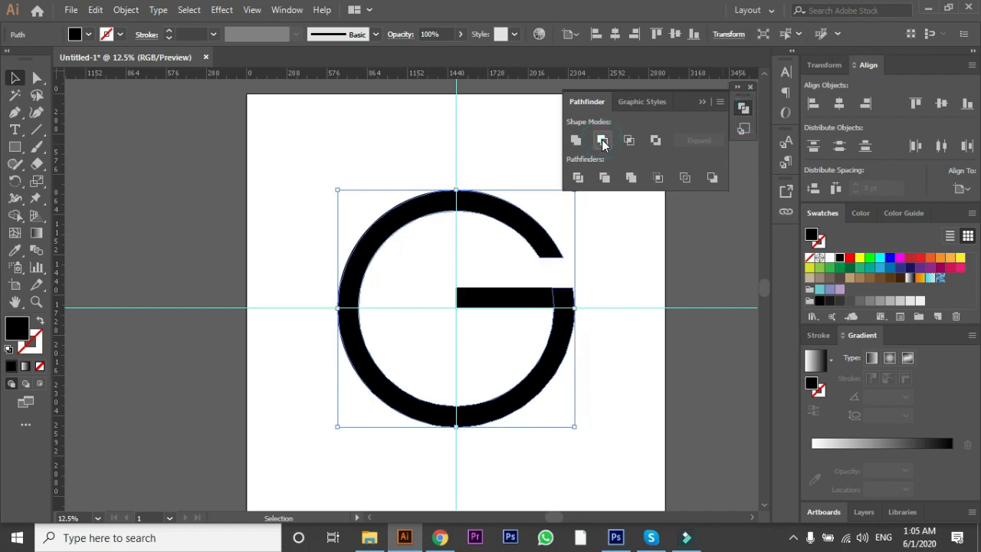
pyautogui.click(618, 280)
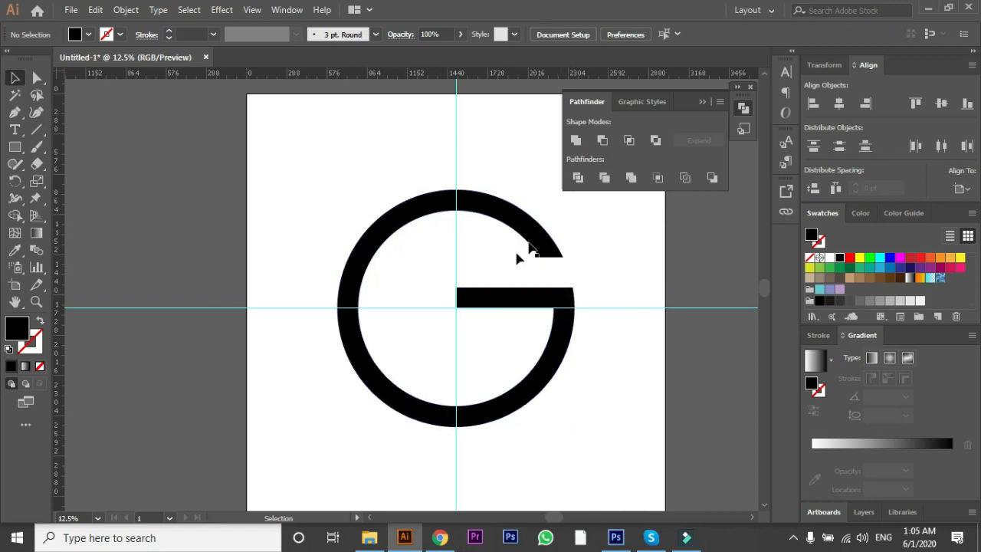
# Step: Draw a small black rectangle, tilt it to match the ring's slope, and place it over the ring's open upper end
pyautogui.click(17, 146)
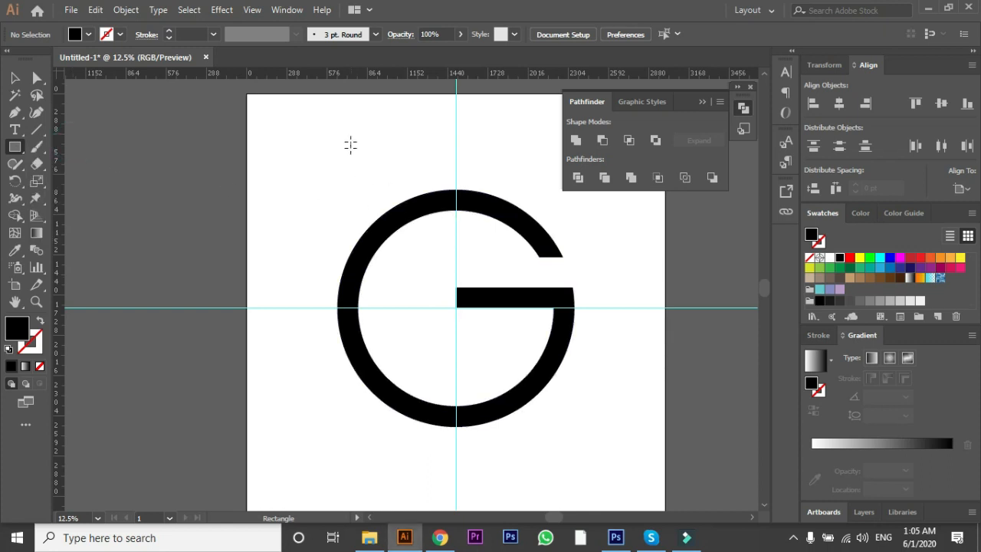
pyautogui.moveTo(347, 128); pyautogui.dragTo(386, 172)
pyautogui.click(14, 77)
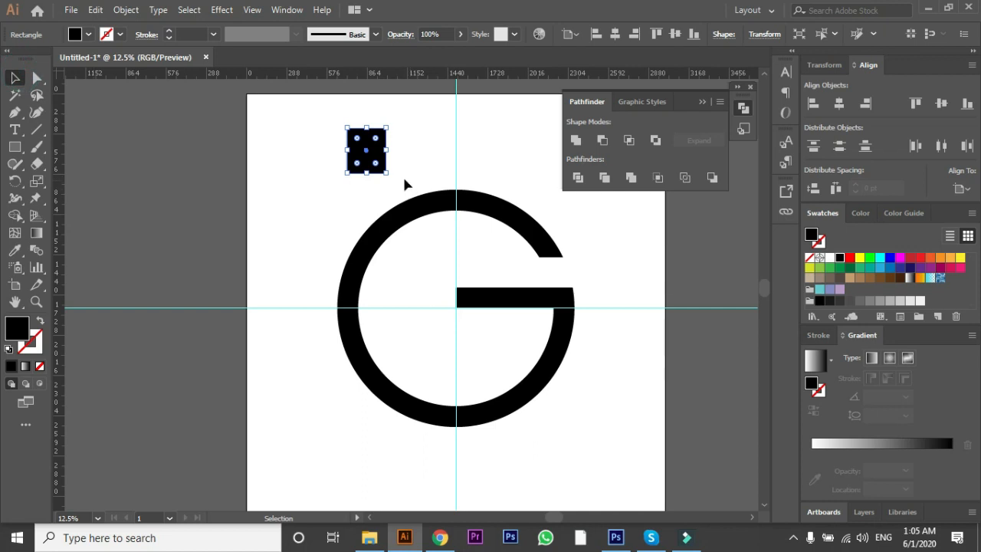
pyautogui.moveTo(393, 177); pyautogui.dragTo(358, 187)
pyautogui.moveTo(365, 152); pyautogui.dragTo(546, 253)
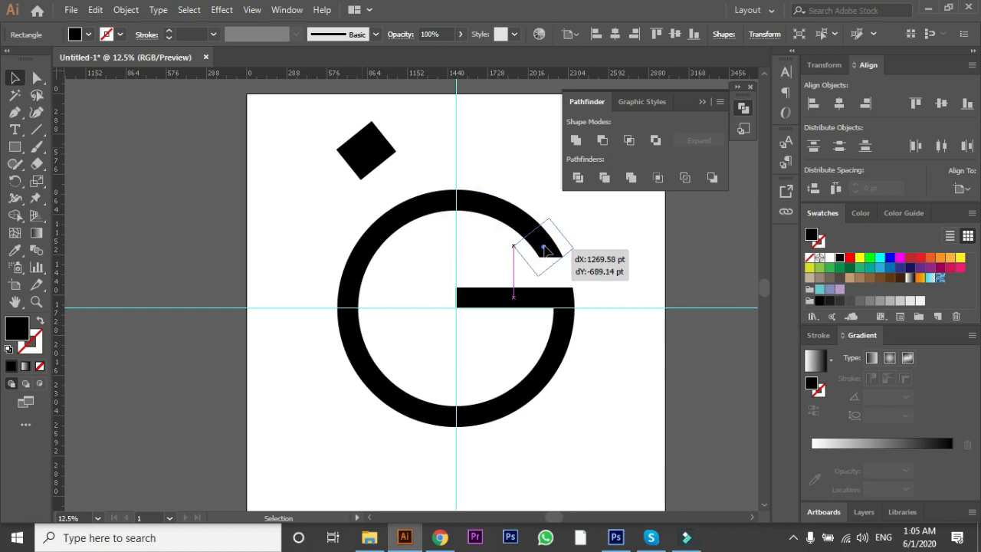
pyautogui.moveTo(547, 253); pyautogui.dragTo(525, 225)
pyautogui.keyDown('shift'); pyautogui.click(529, 230); pyautogui.keyUp('shift')
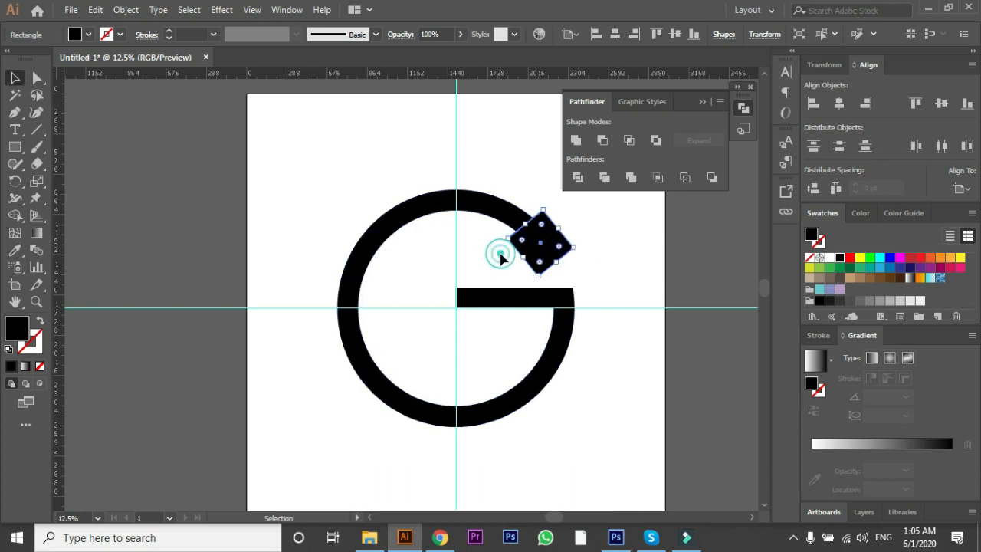
# Step: Subtract the tilted rectangle from the ring with Minus Front to trim the upper end at an angle
pyautogui.click(499, 253)
pyautogui.keyDown('shift'); pyautogui.click(567, 247); pyautogui.keyUp('shift')
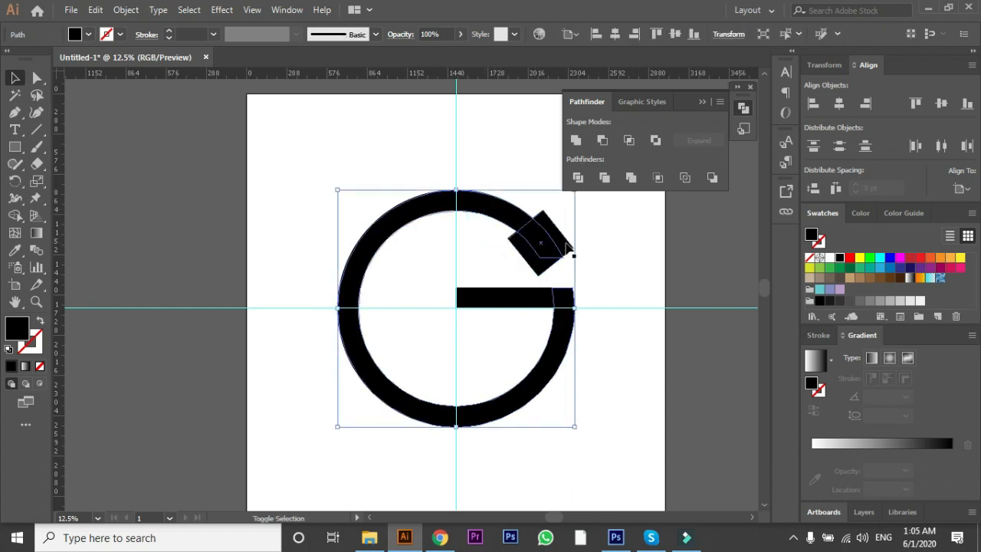
pyautogui.keyDown('shift'); pyautogui.click(561, 233); pyautogui.keyUp('shift')
pyautogui.click(593, 266)
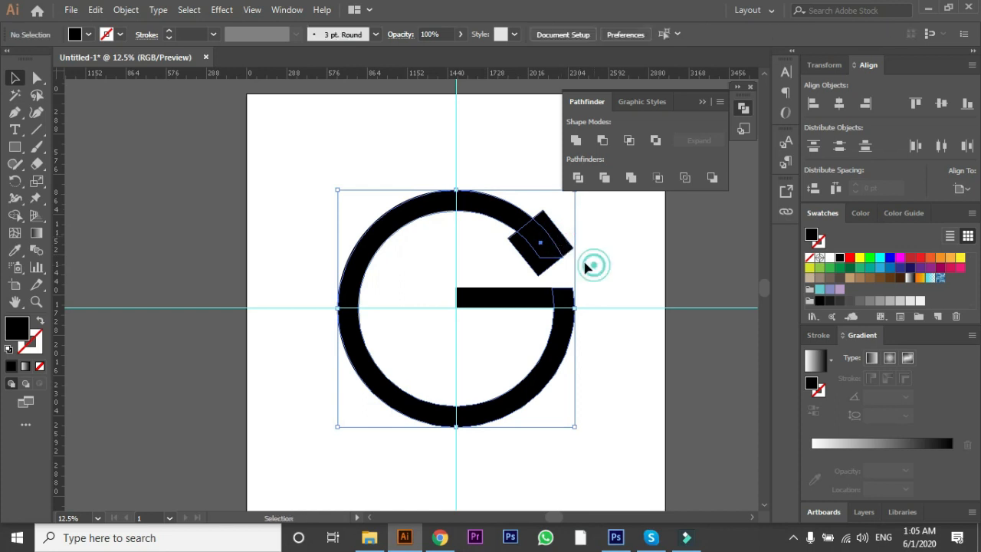
pyautogui.click(489, 212)
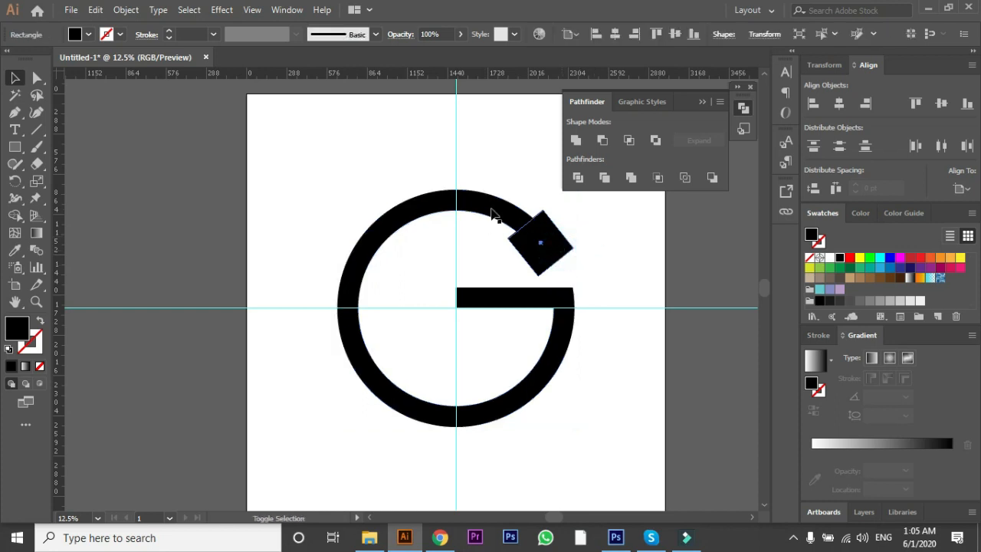
pyautogui.click(603, 140)
pyautogui.click(604, 240)
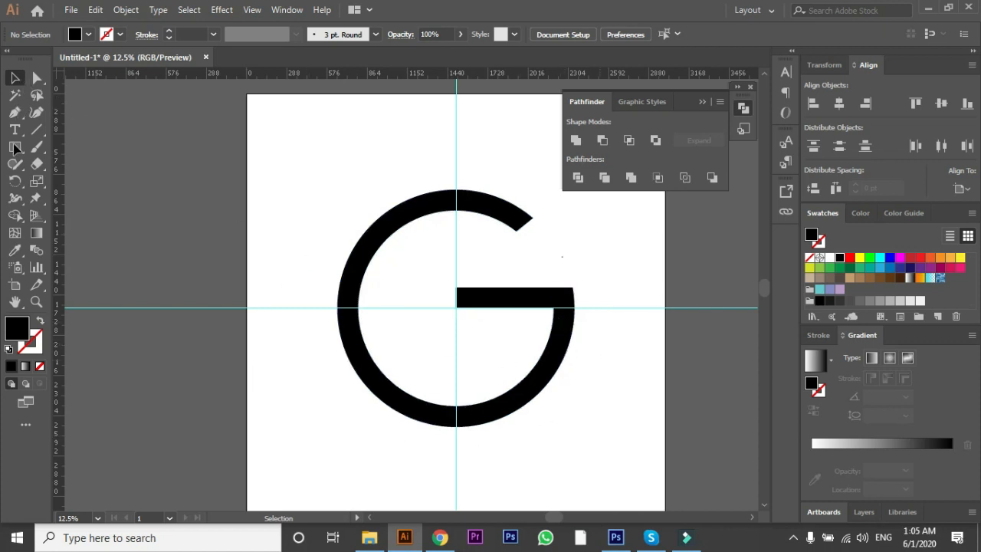
# Step: Draw a diagonal line through the ring's centre from upper left to lower right, with a 1 pt black stroke and no fill
pyautogui.click(35, 130)
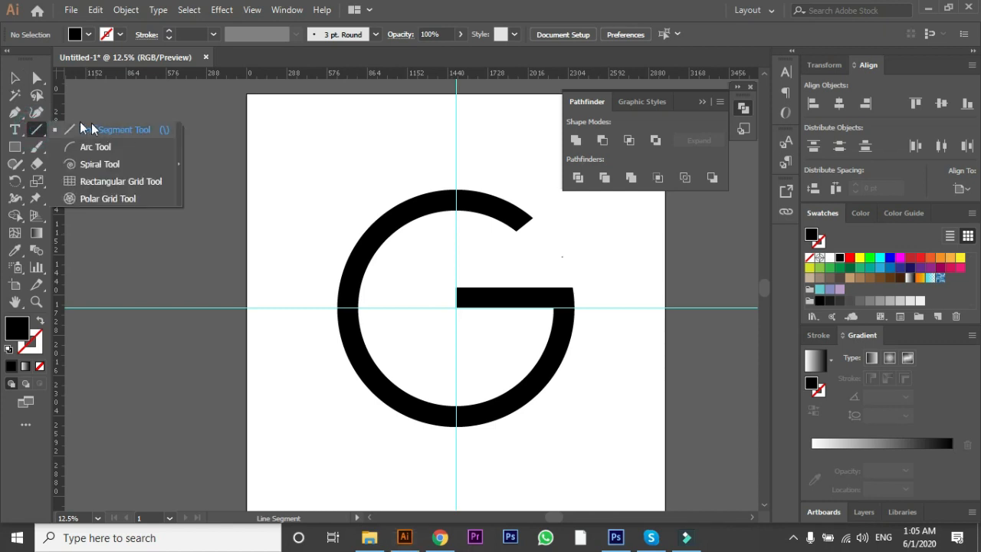
pyautogui.click(92, 129)
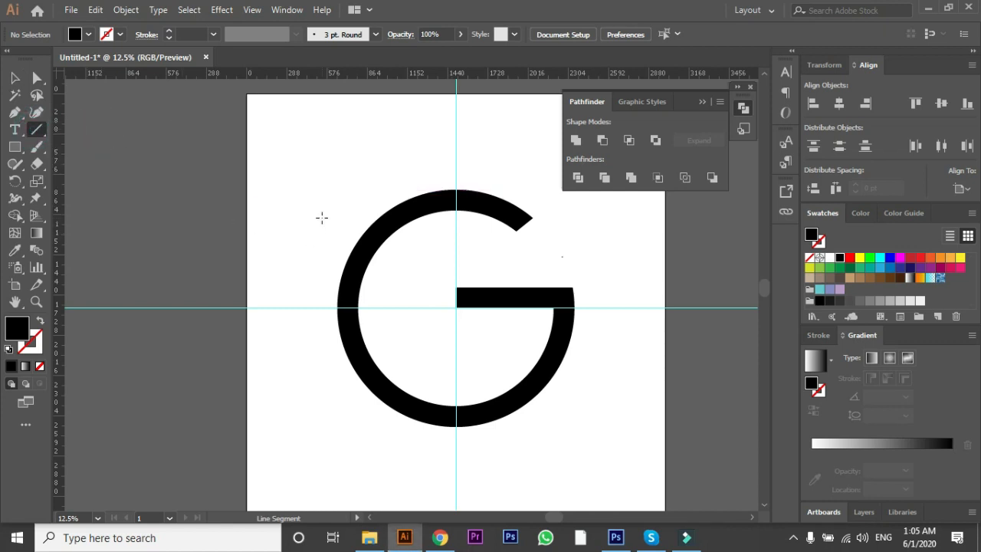
pyautogui.moveTo(320, 213); pyautogui.dragTo(589, 404)
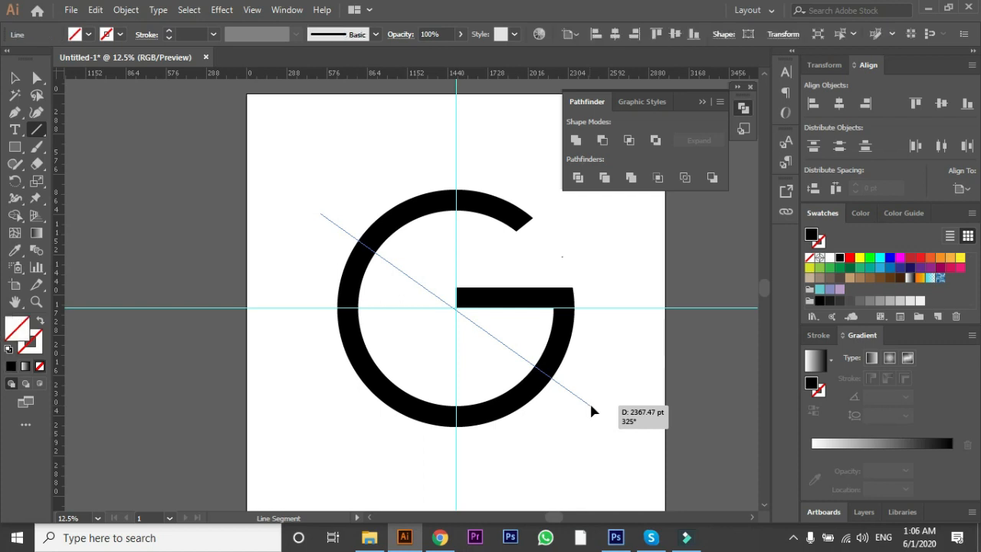
pyautogui.click(16, 80)
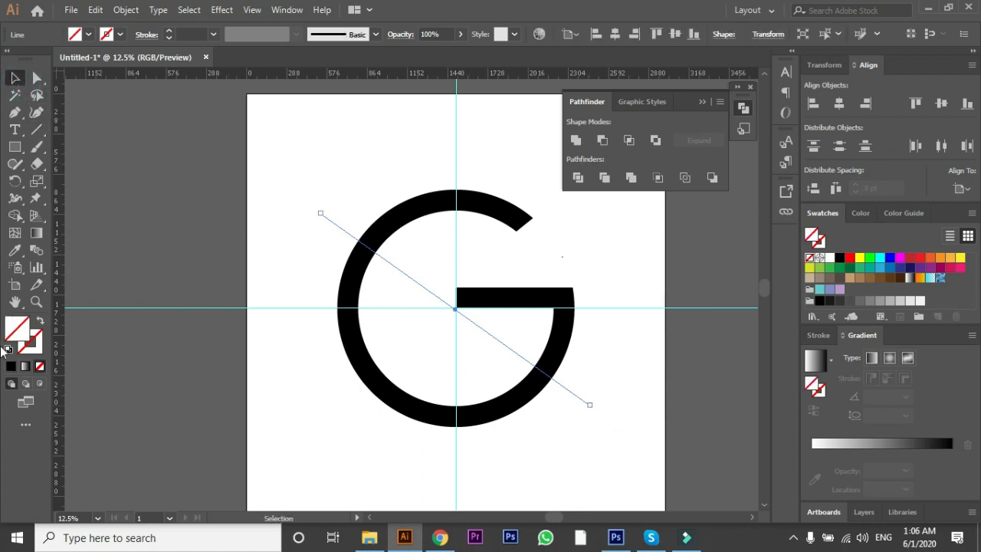
pyautogui.click(8, 350)
pyautogui.click(40, 365)
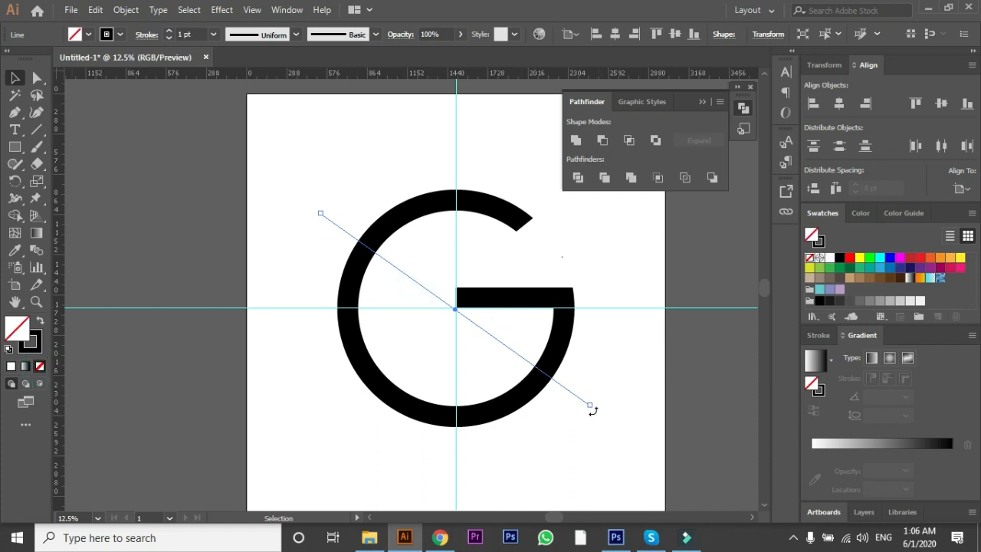
# Step: Rotate the diagonal line to a slightly flatter angle and nudge it back toward the ring's centre
pyautogui.moveTo(597, 413); pyautogui.dragTo(603, 406)
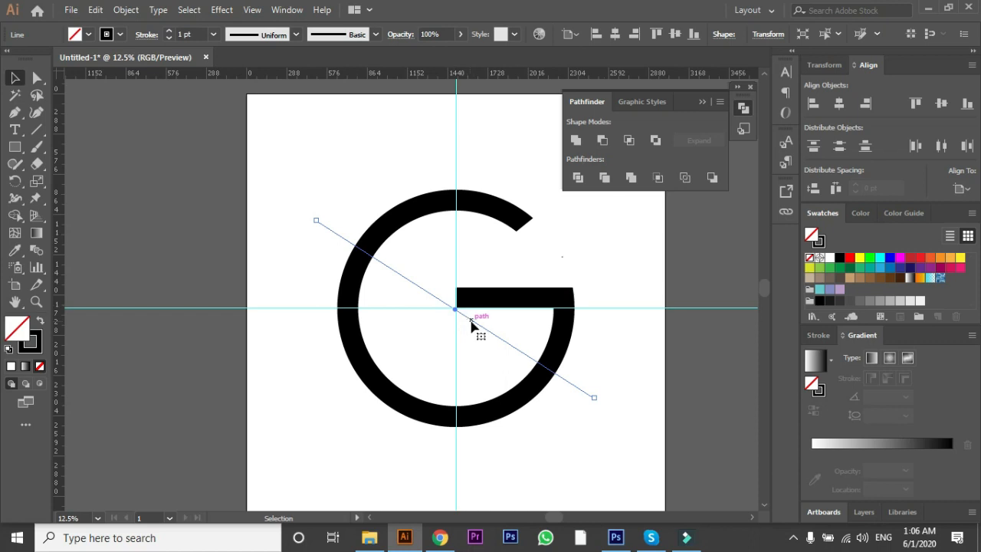
pyautogui.moveTo(470, 322); pyautogui.dragTo(471, 326)
pyautogui.scroll(2, 471, 328)
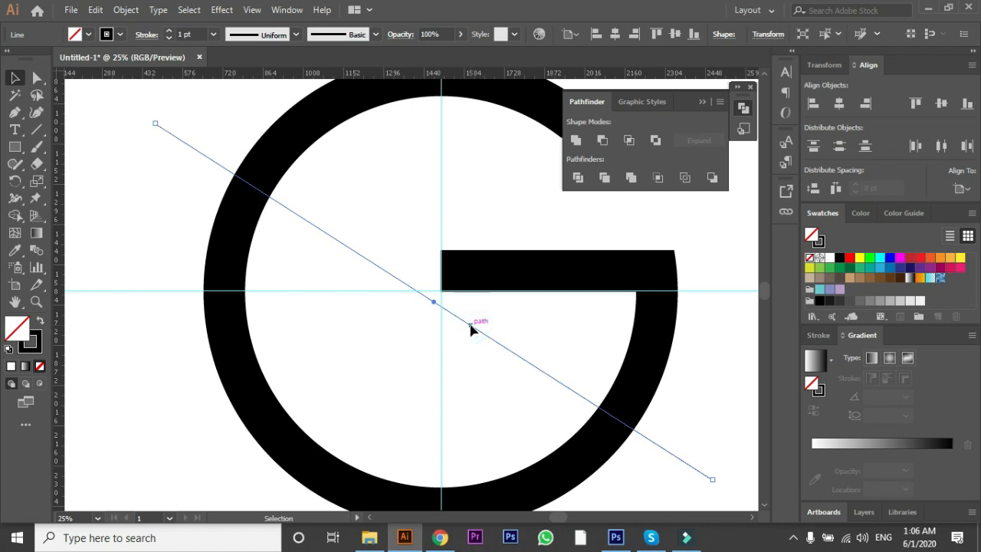
pyautogui.moveTo(471, 328); pyautogui.dragTo(473, 325)
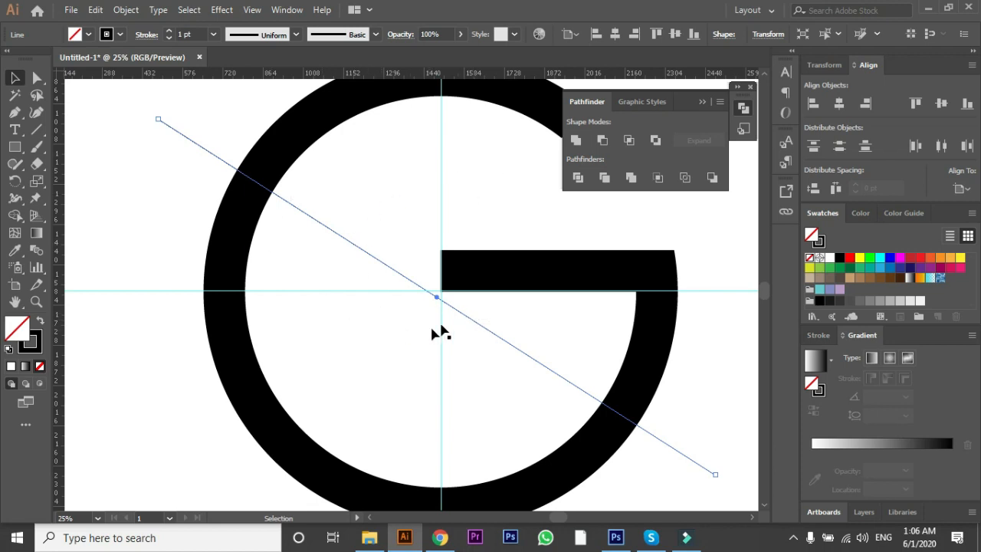
# Step: Duplicate the diagonal line, rotate the copy to cross the original, and place it across the ring's centre and lower-left arc
pyautogui.moveTo(464, 318); pyautogui.dragTo(424, 376)
pyautogui.hotkey('ctrl', '-')
pyautogui.scroll(-2, 424, 377)
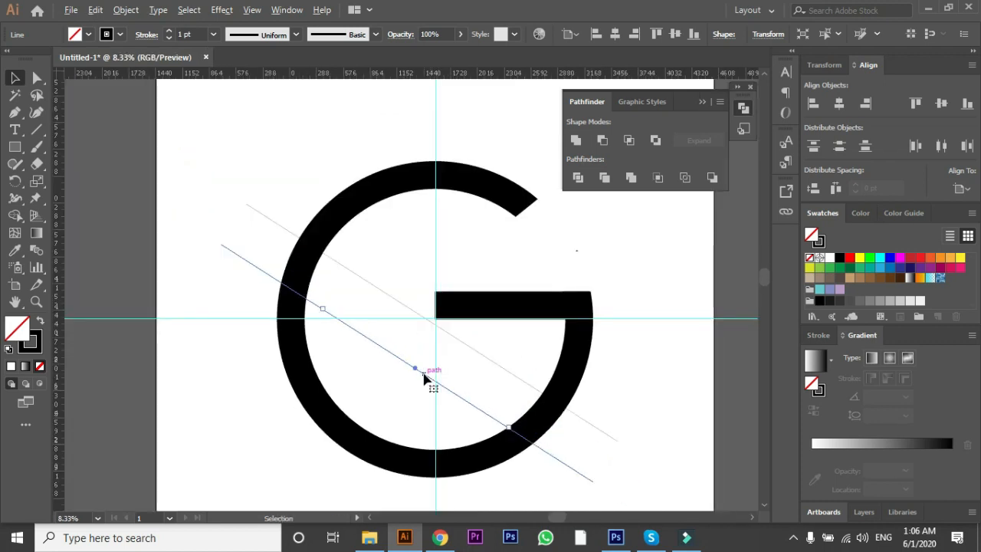
pyautogui.moveTo(515, 432); pyautogui.dragTo(367, 446)
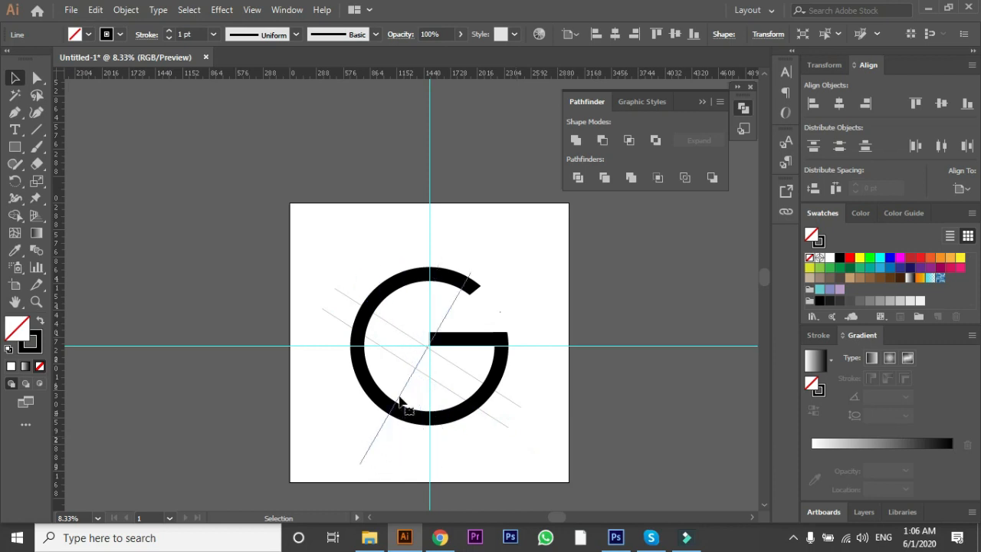
pyautogui.scroll(2, 414, 370)
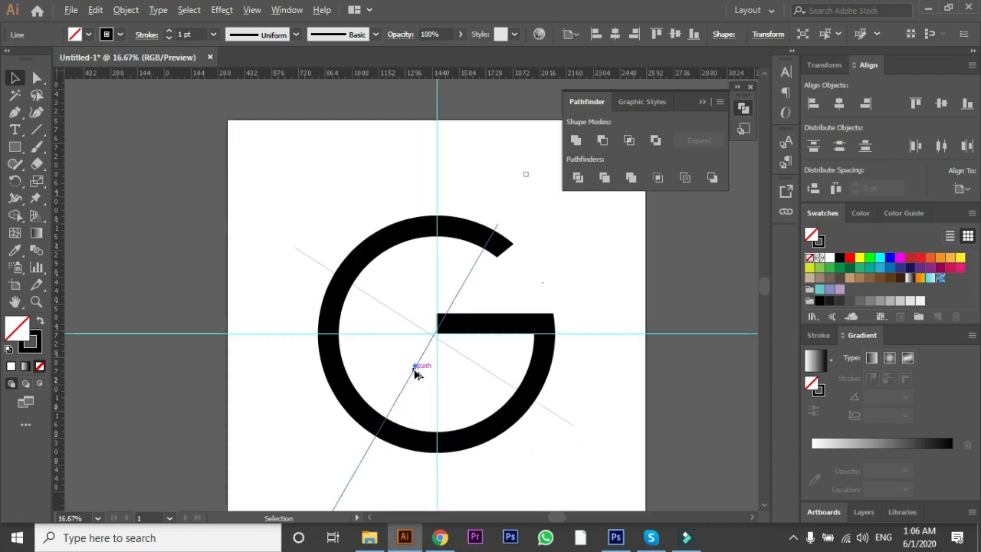
pyautogui.click(414, 366)
pyautogui.moveTo(415, 365); pyautogui.dragTo(418, 328)
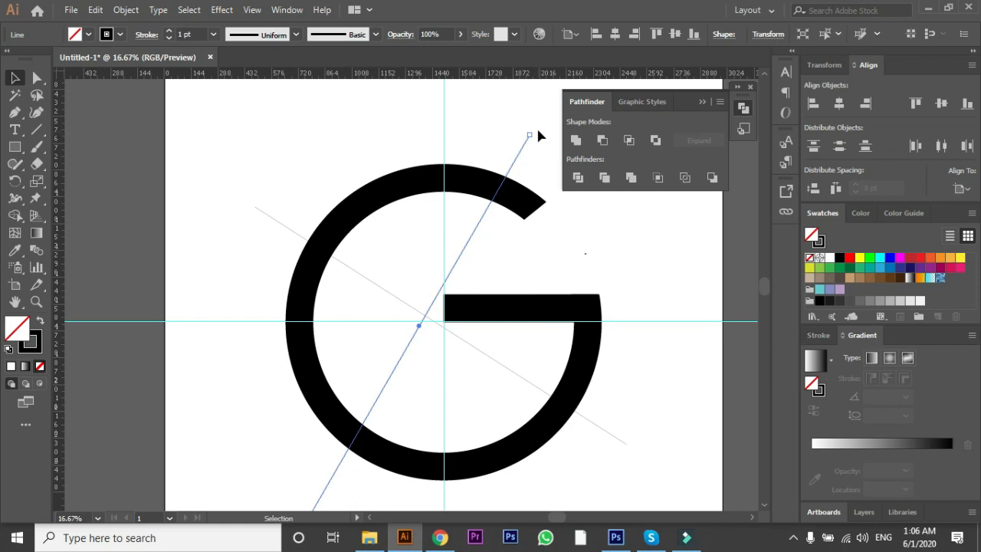
# Step: Tilt the second line slightly steeper and shorten its upper end to just inside the ring
pyautogui.moveTo(534, 131); pyautogui.dragTo(520, 121)
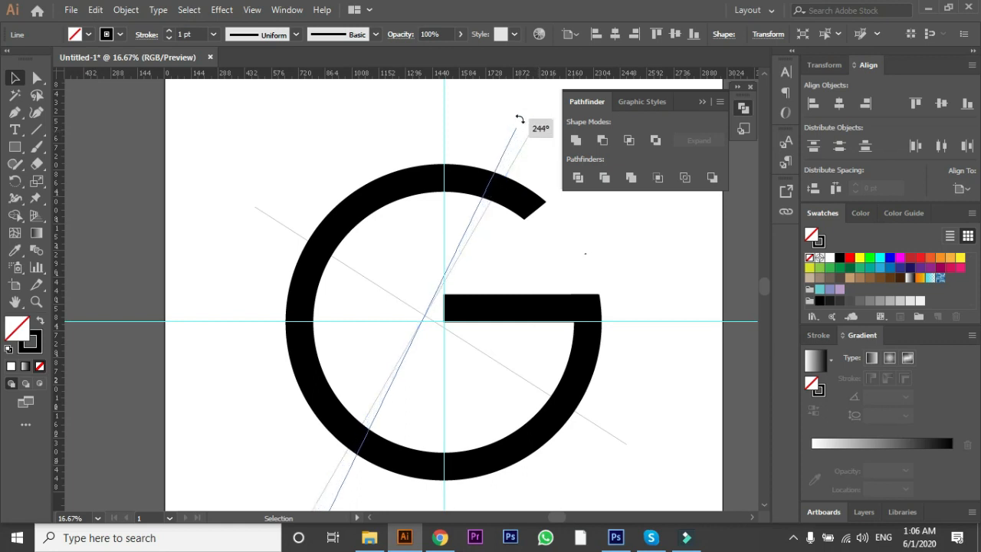
pyautogui.moveTo(520, 120); pyautogui.dragTo(521, 123)
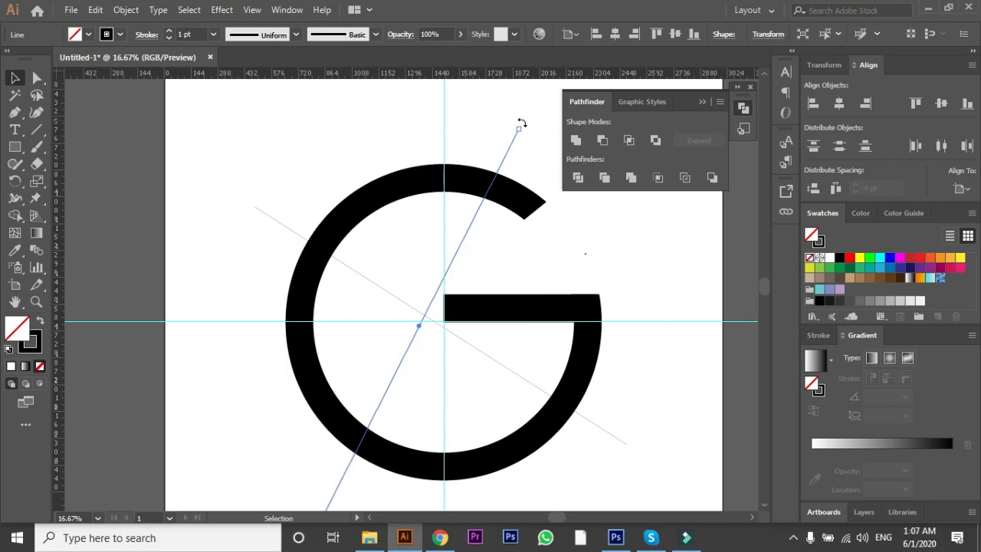
pyautogui.moveTo(519, 132); pyautogui.dragTo(480, 211)
# Step: Hide the centre guides
pyautogui.click(244, 322)
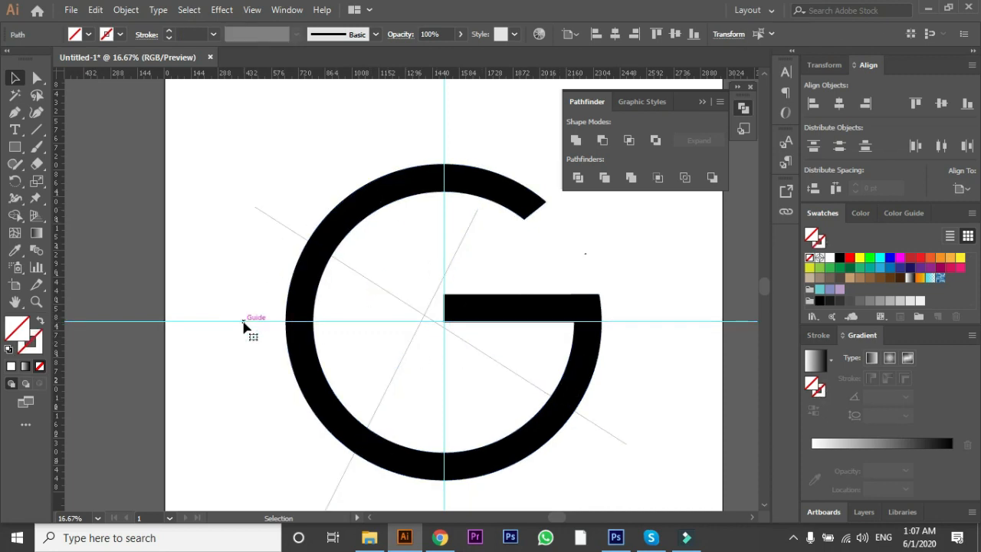
pyautogui.rightClick(244, 322)
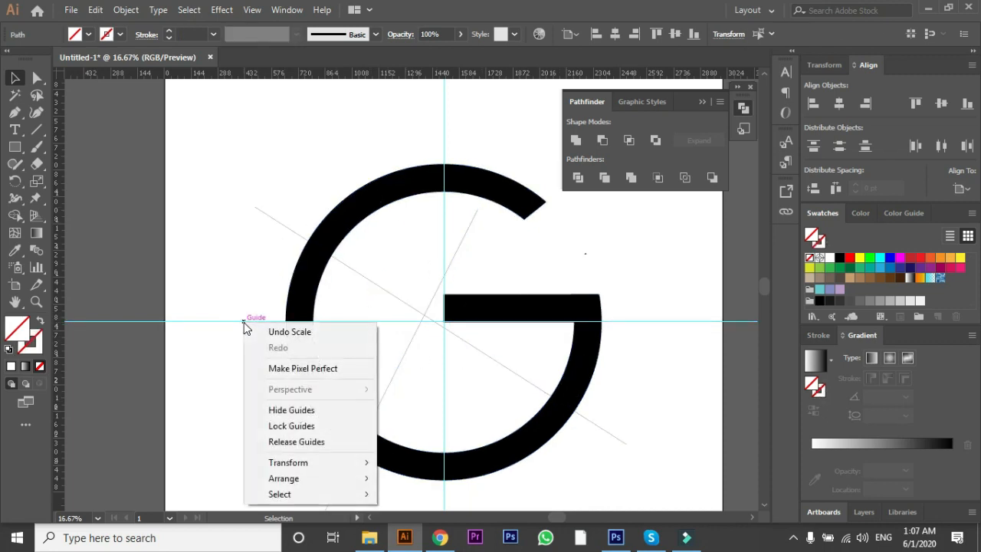
pyautogui.click(316, 410)
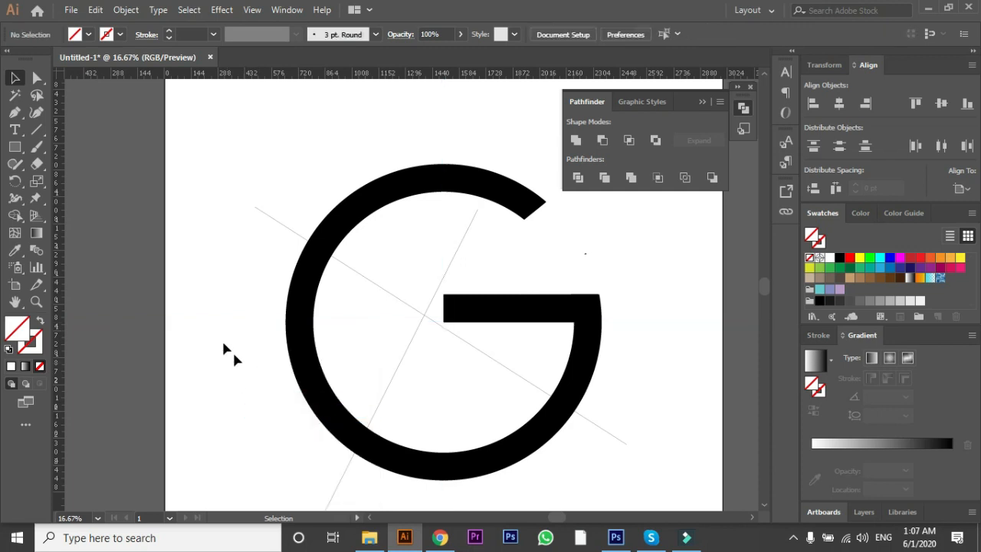
# Step: Divide the ring, bar and both lines with Pathfinder, and ungroup the resulting pieces
pyautogui.moveTo(228, 165); pyautogui.dragTo(553, 431)
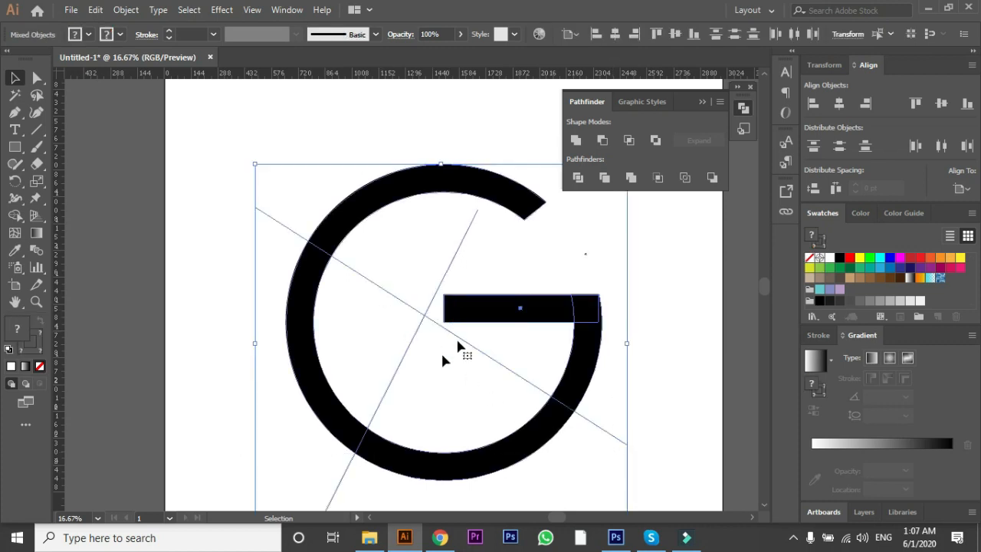
pyautogui.click(577, 180)
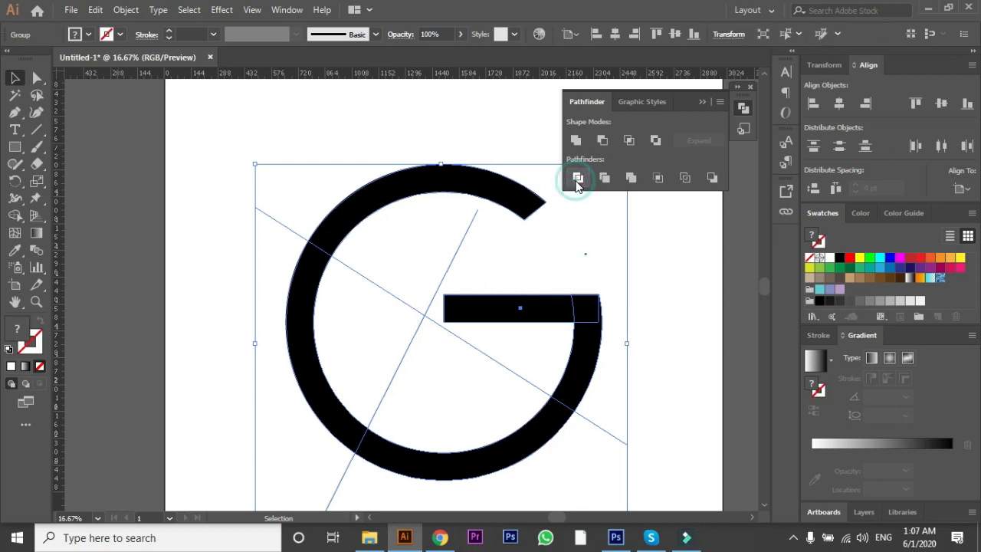
pyautogui.click(664, 297)
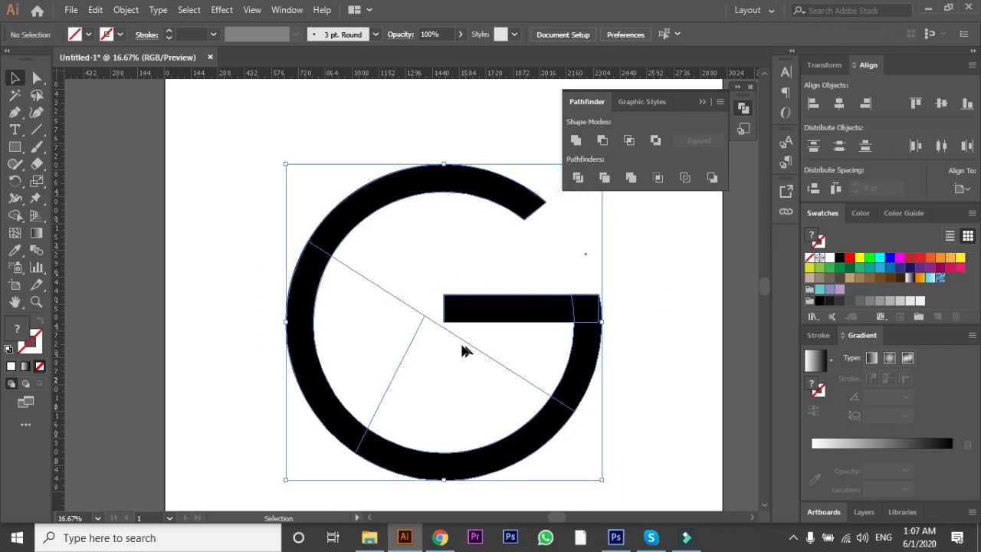
pyautogui.click(423, 325)
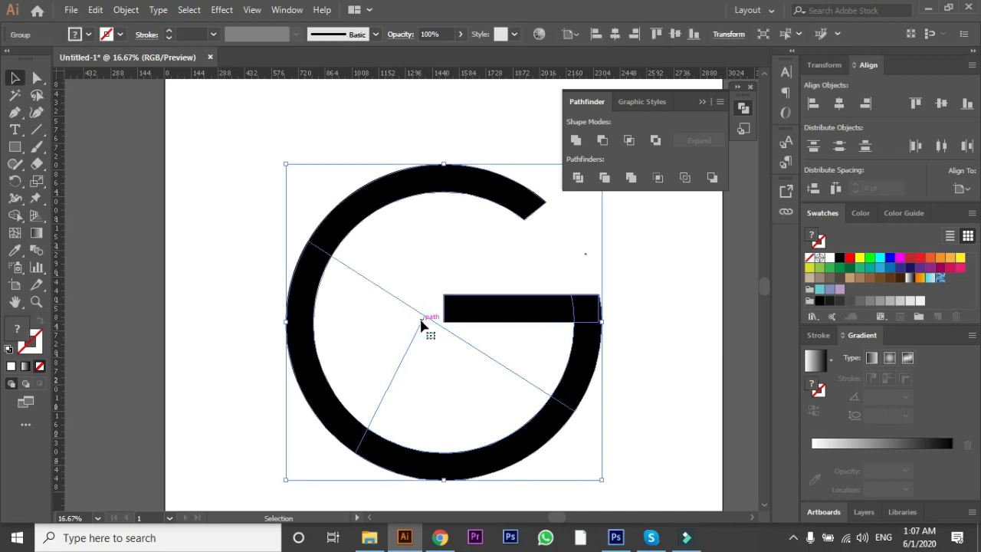
pyautogui.rightClick(422, 325)
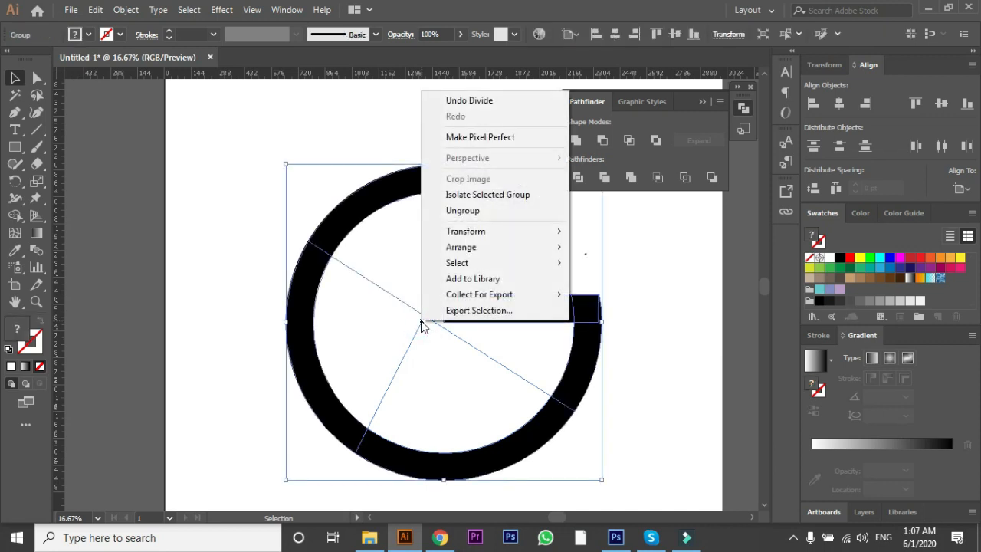
pyautogui.click(454, 218)
# Step: Fill the bar with its adjoining right arc in blue, and the bottom arc of the ring in green
pyautogui.click(581, 321)
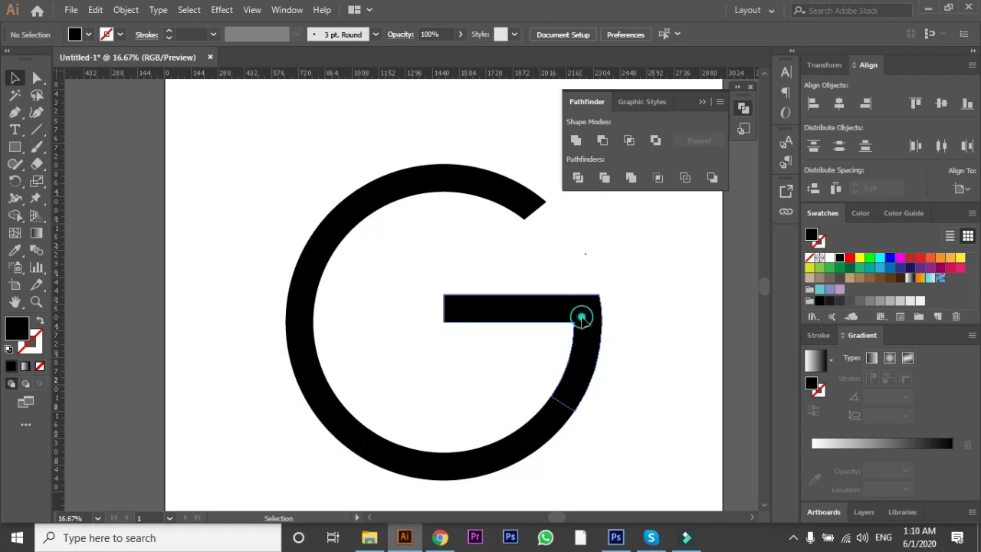
pyautogui.click(581, 322)
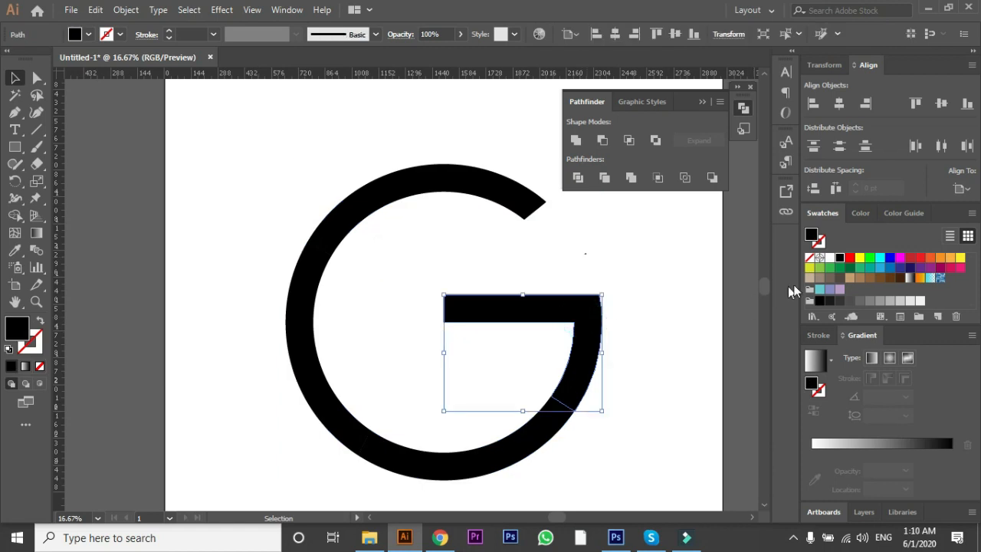
pyautogui.click(888, 268)
pyautogui.click(515, 443)
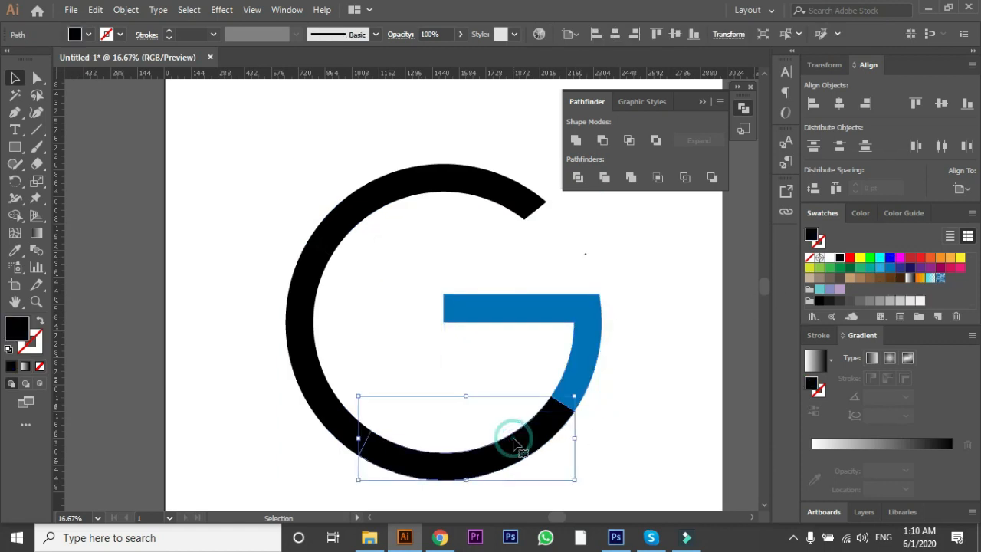
pyautogui.click(840, 268)
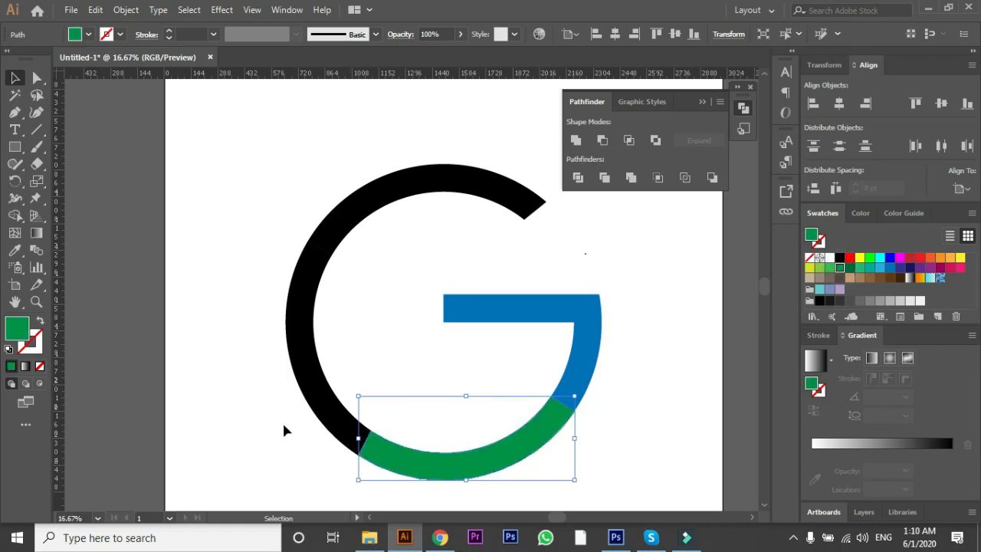
# Step: Fill the ring's left arc with yellow and its top arc with red
pyautogui.click(311, 387)
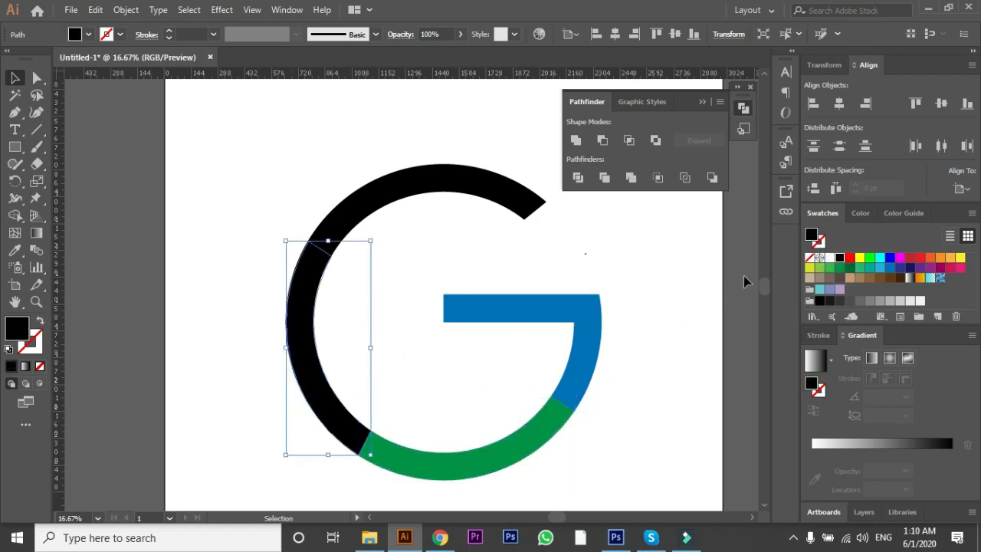
pyautogui.click(961, 258)
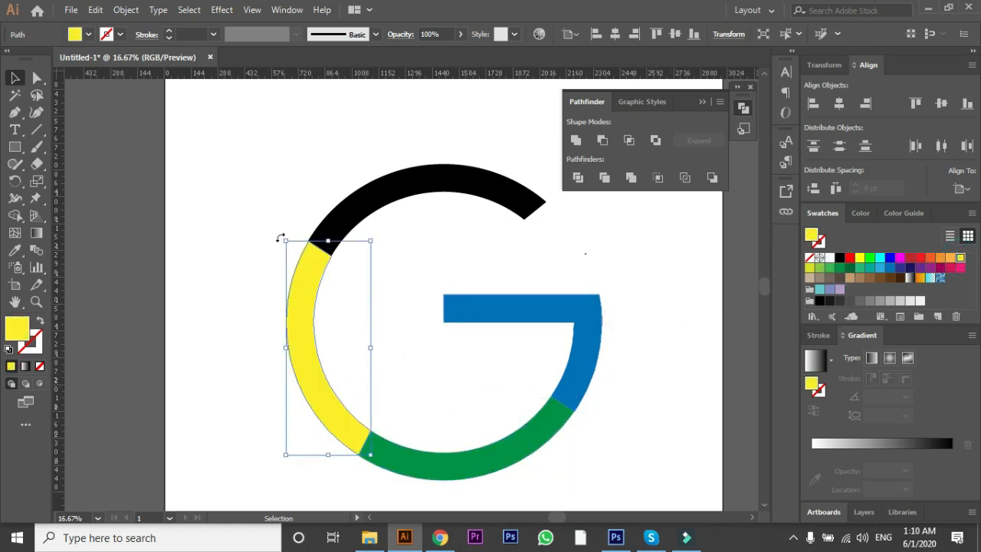
pyautogui.click(383, 196)
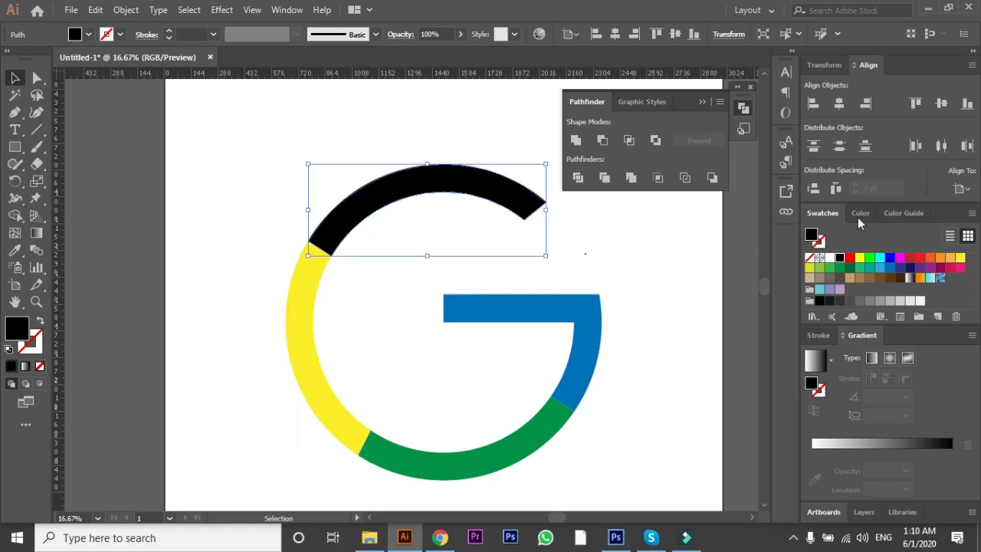
pyautogui.click(922, 258)
pyautogui.hotkey('ctrl', '-')
pyautogui.click(466, 431)
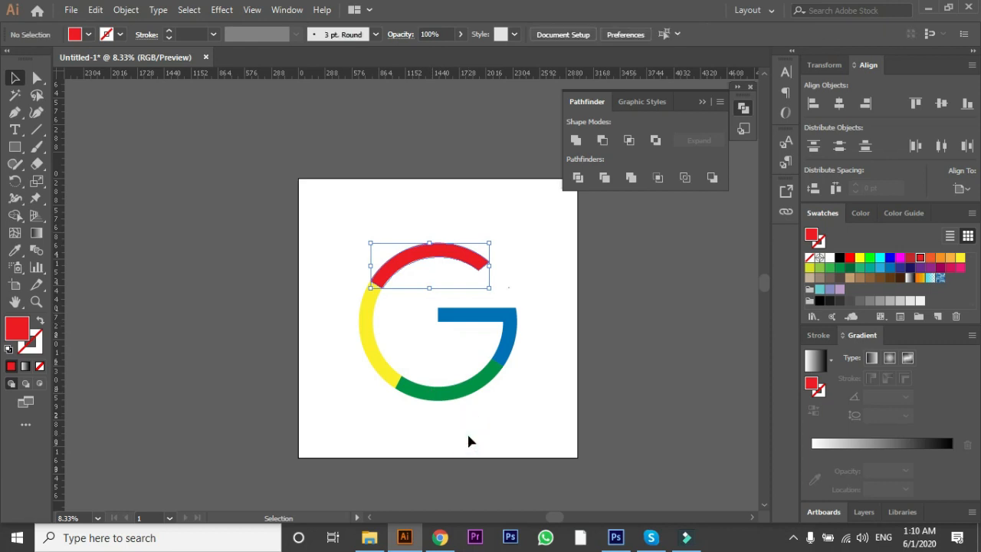
# Step: Scale the whole G logo down about its centre to roughly three quarters of its size
pyautogui.scroll(-2, 431, 438)
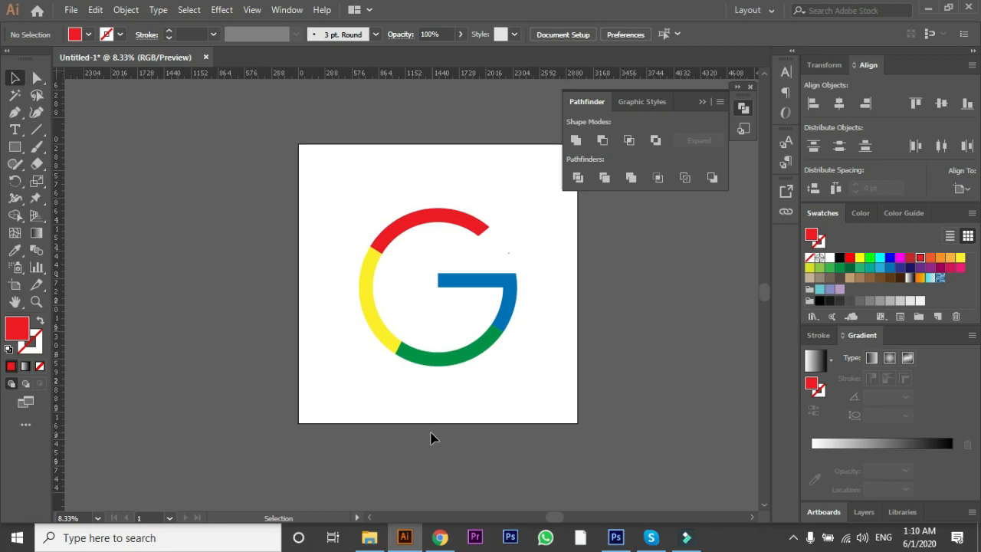
pyautogui.scroll(-1, 430, 439)
pyautogui.scroll(2, 413, 430)
pyautogui.moveTo(342, 184); pyautogui.dragTo(549, 399)
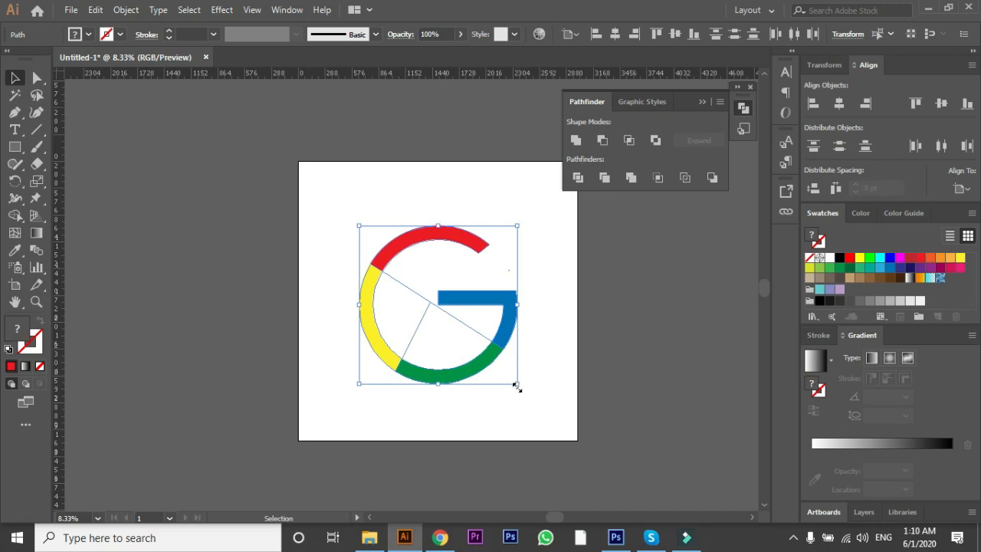
pyautogui.moveTo(516, 387); pyautogui.dragTo(503, 366)
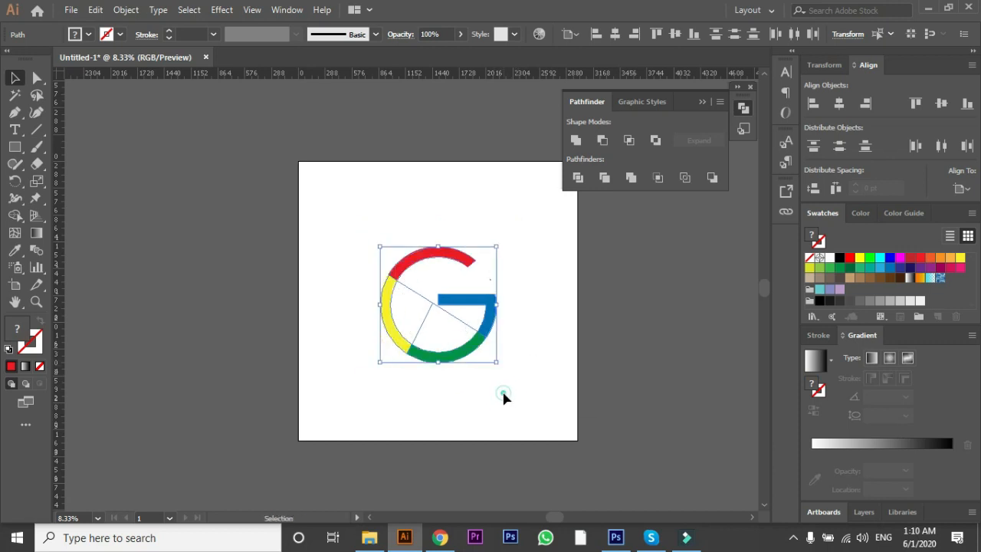
pyautogui.click(502, 390)
# Step: Add the text "Google" in black Myriad Pro, enlarge it to about 479 pt, and place it just below the G
pyautogui.click(14, 130)
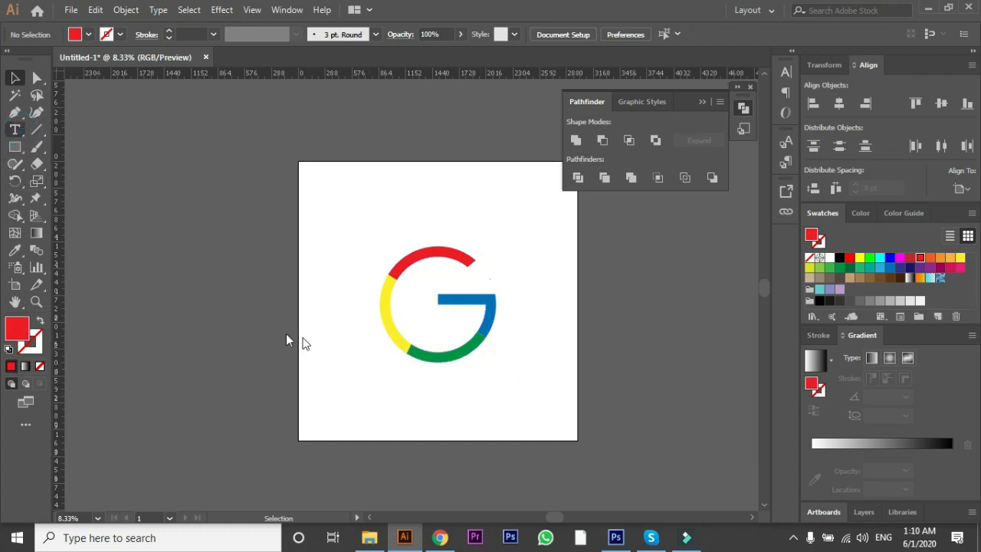
pyautogui.click(365, 379)
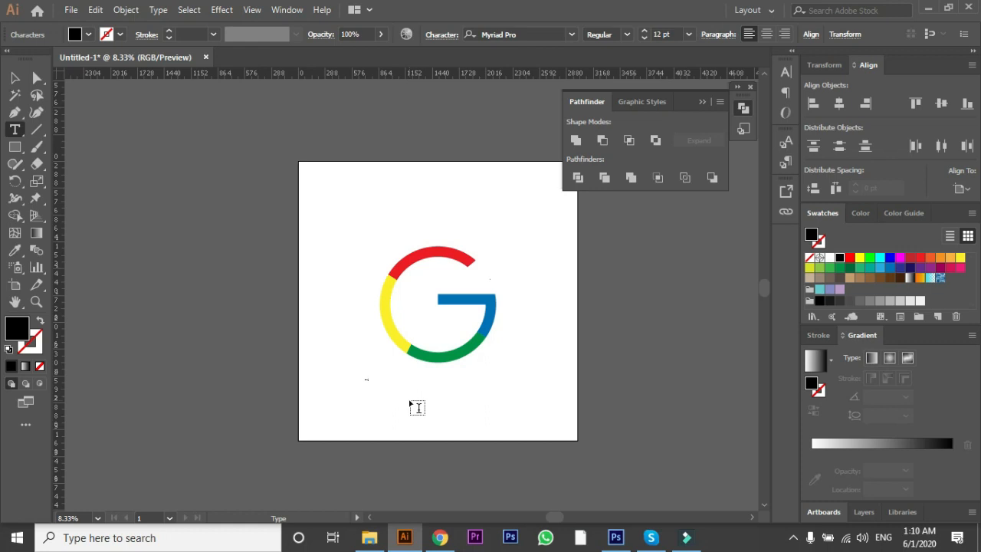
pyautogui.click(14, 81)
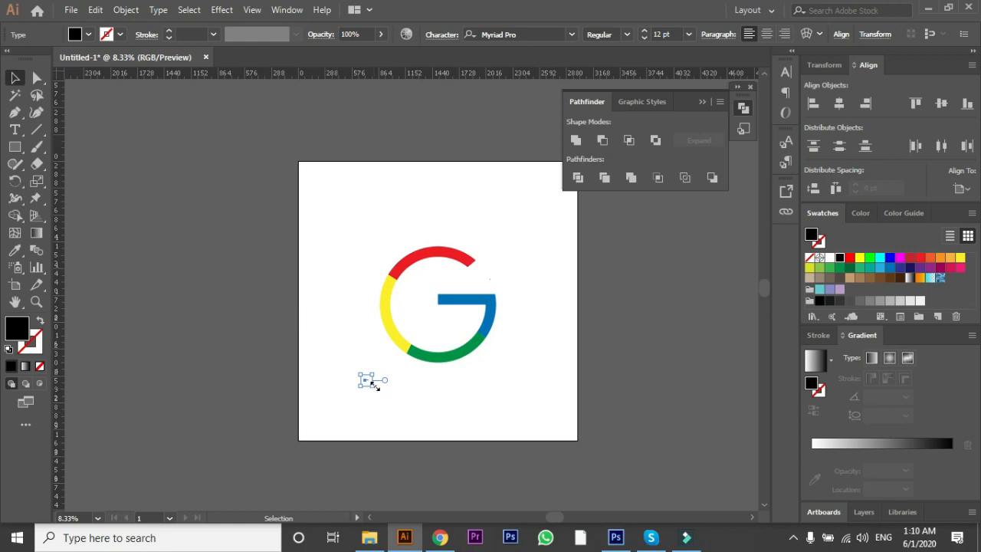
pyautogui.moveTo(375, 385); pyautogui.dragTo(442, 407)
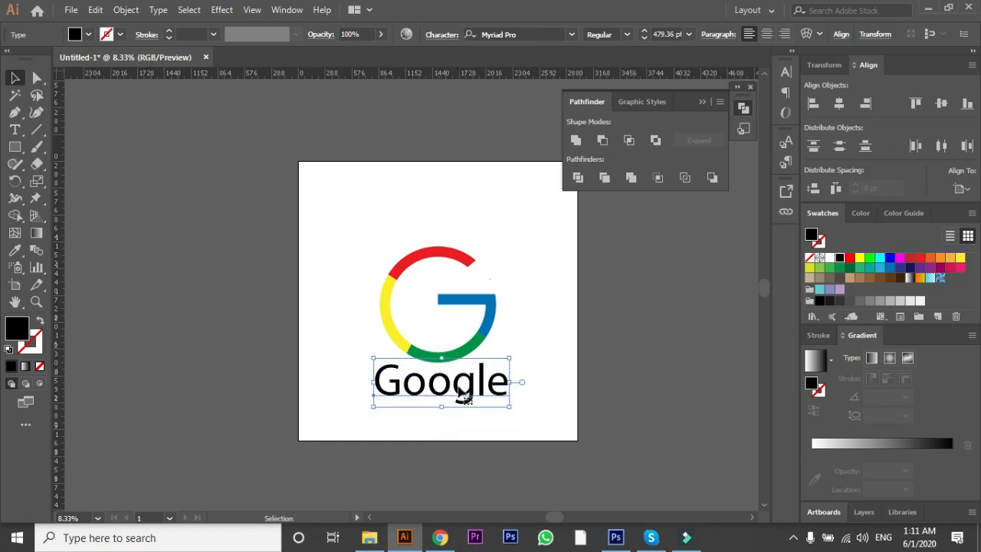
pyautogui.moveTo(457, 391); pyautogui.dragTo(460, 398)
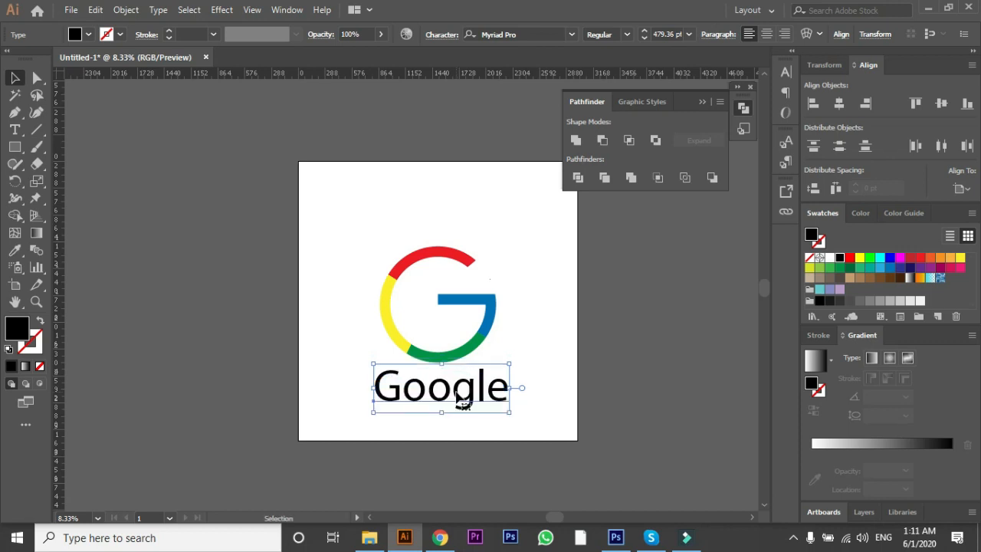
pyautogui.click(427, 431)
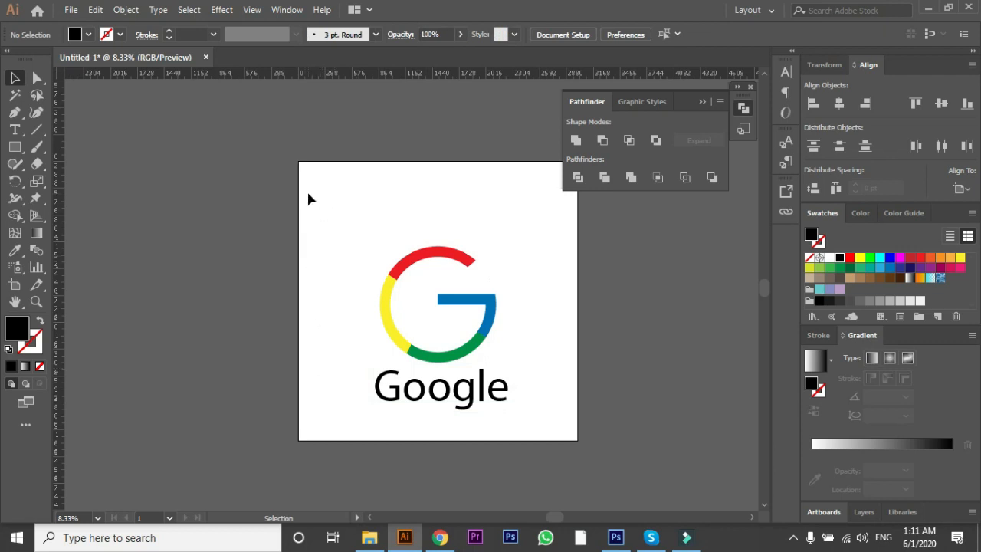
# Step: Group the G logo with the "Google" text
pyautogui.moveTo(335, 199); pyautogui.dragTo(532, 431)
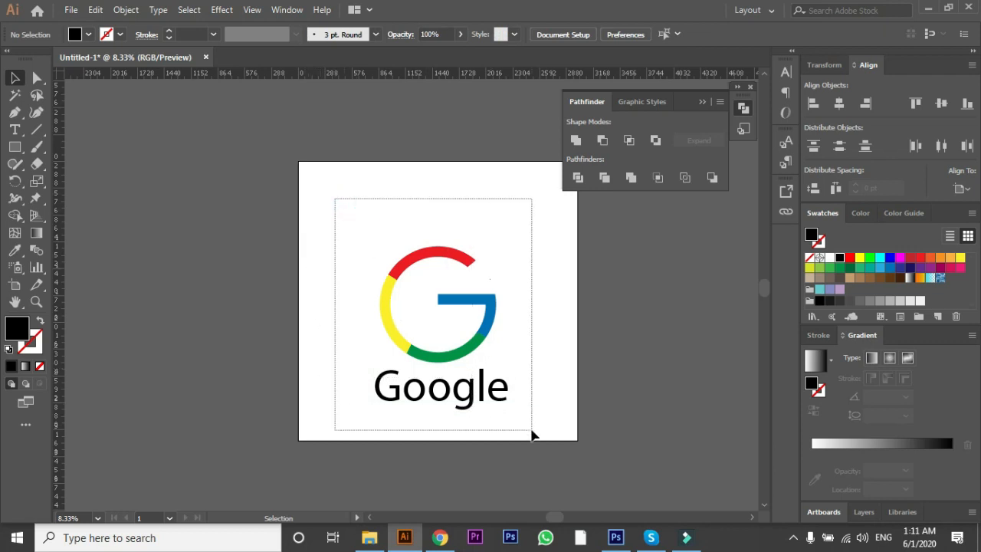
pyautogui.rightClick(476, 362)
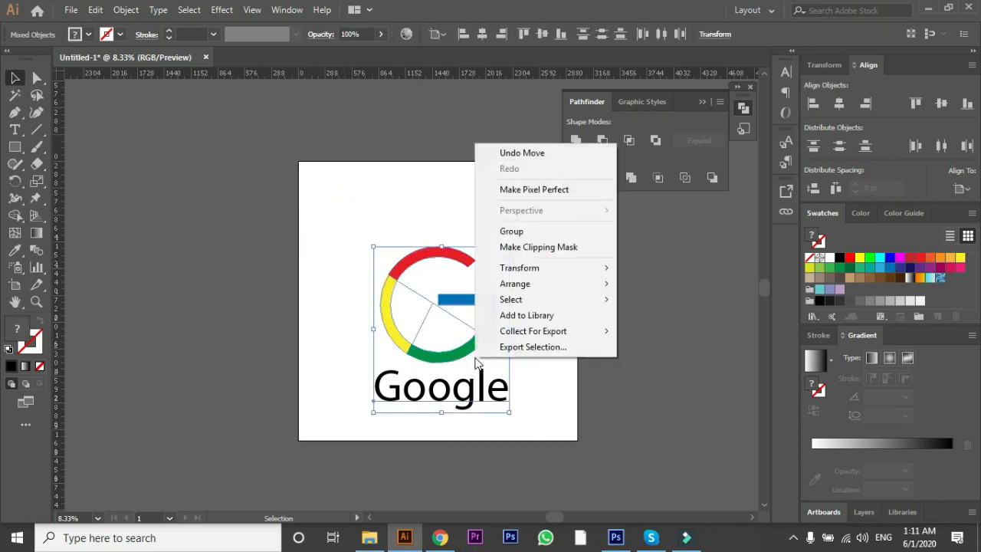
pyautogui.click(539, 231)
# Step: Centre the logo group horizontally and vertically on the artboard
pyautogui.click(962, 189)
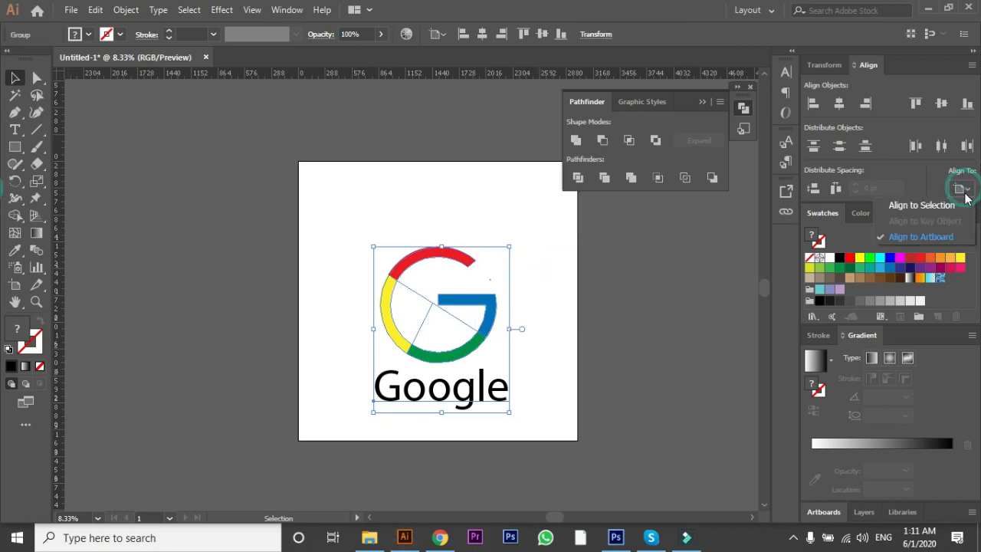
pyautogui.click(903, 235)
pyautogui.click(841, 103)
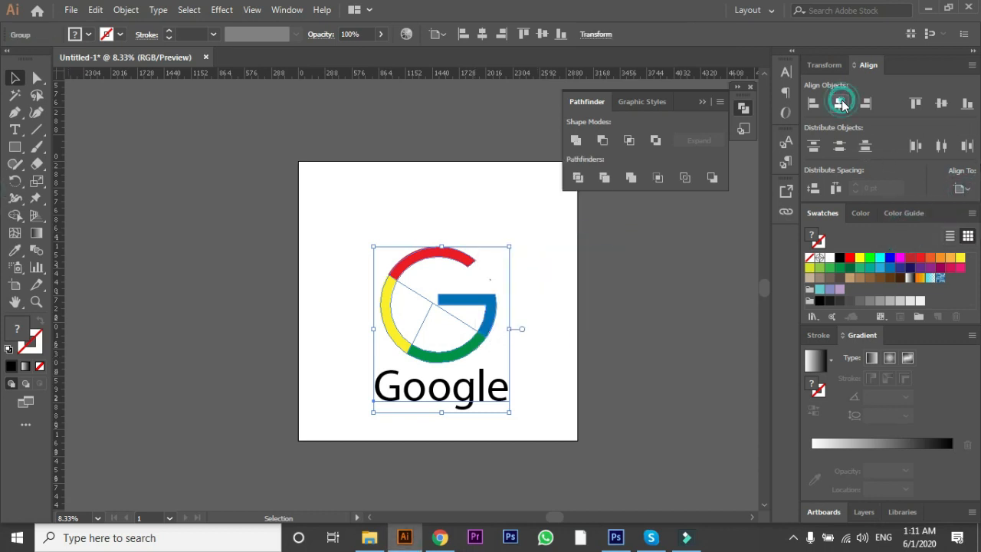
pyautogui.click(941, 102)
pyautogui.click(560, 377)
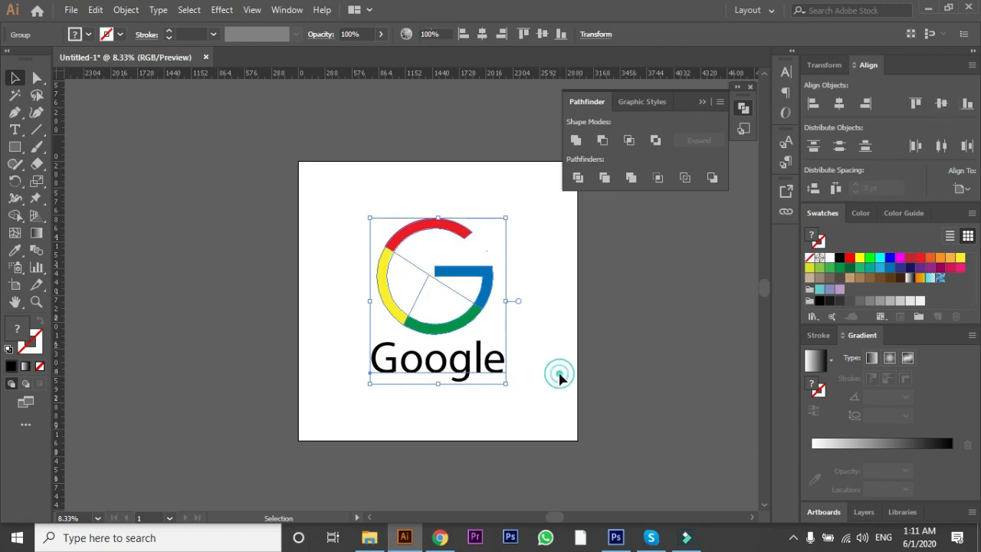